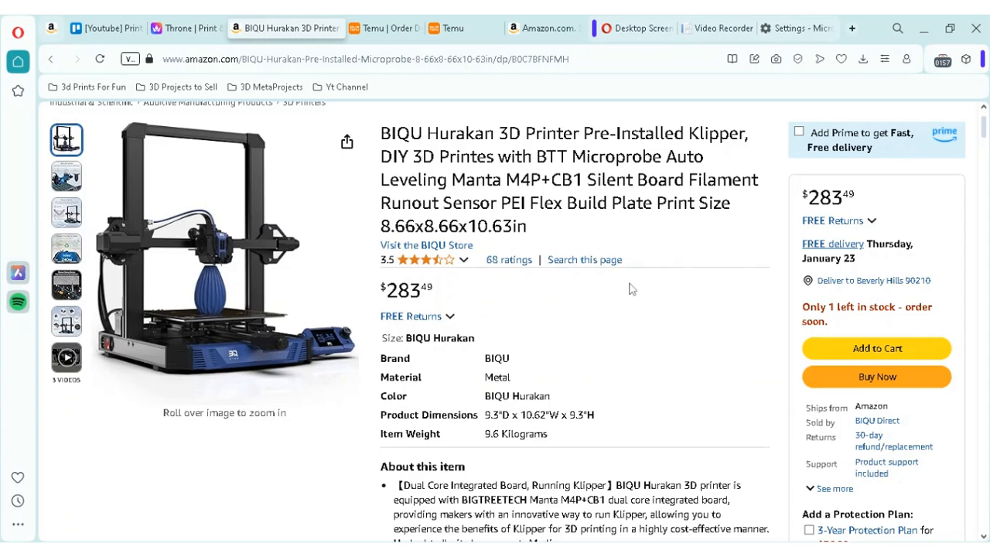
scroll(631, 288, "down", 2)
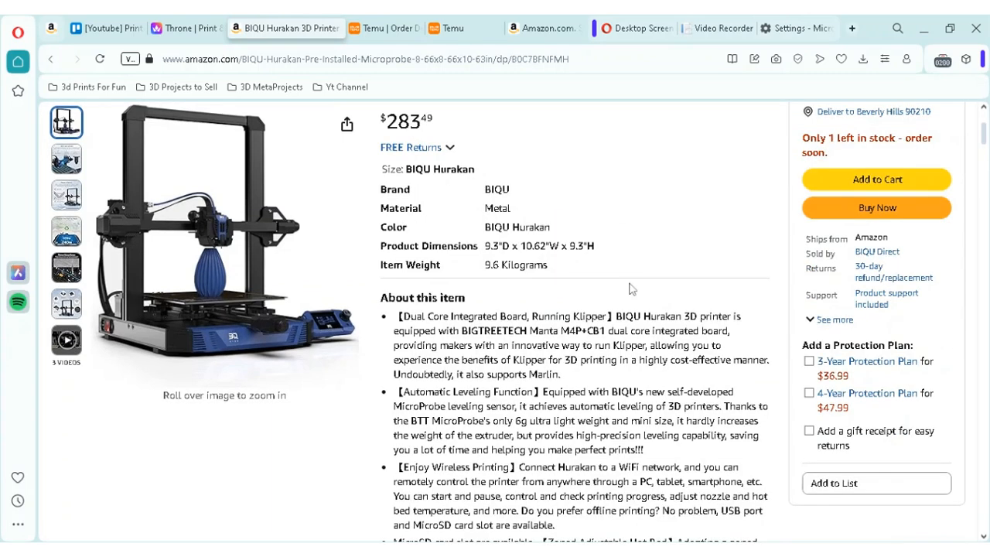
scroll(631, 288, "up", 5)
scroll(637, 319, "down", 2)
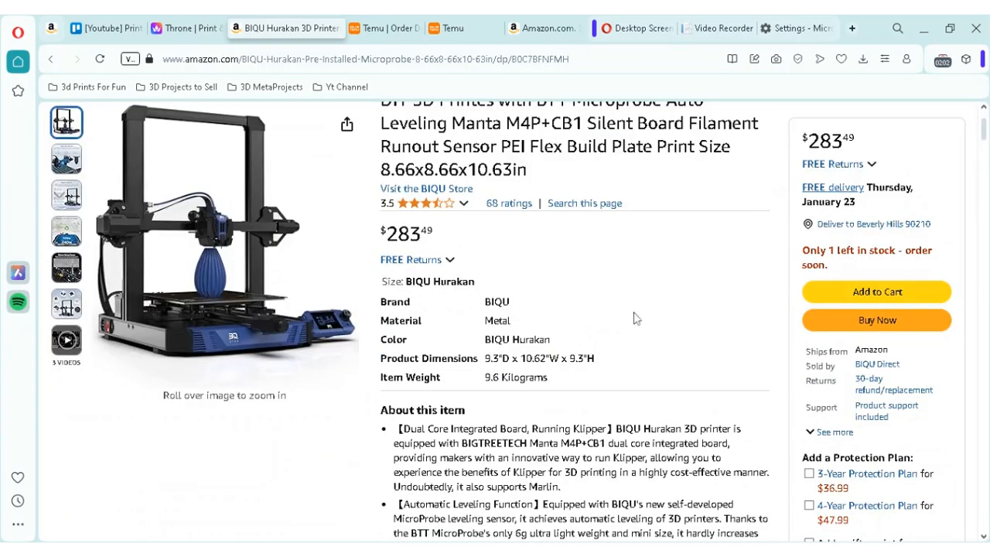
scroll(638, 319, "up", 2)
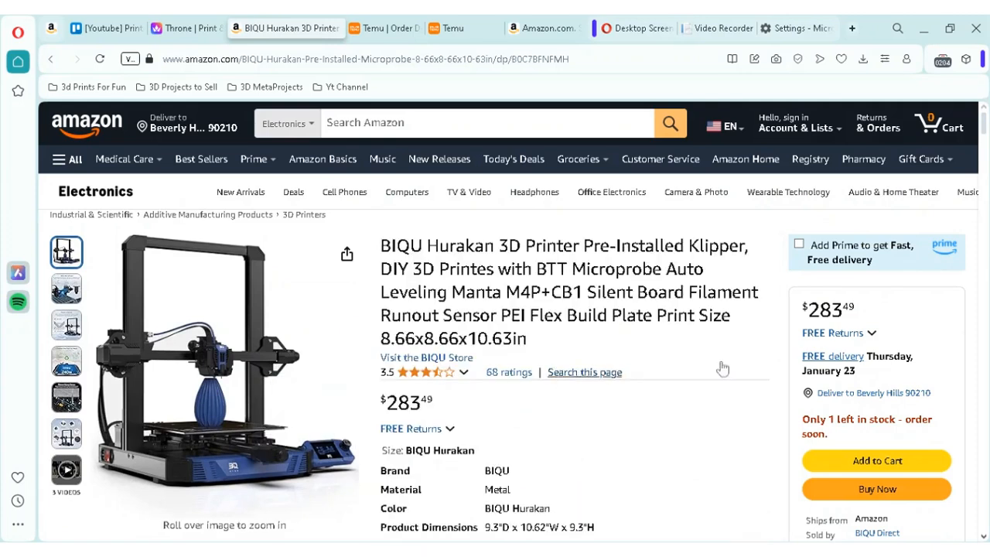
scroll(723, 369, "down", 4)
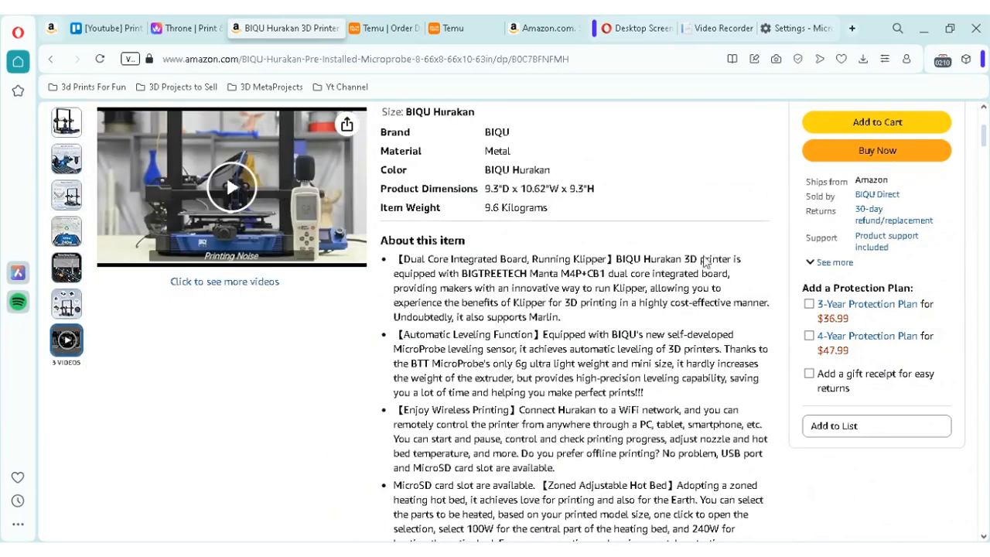
scroll(705, 261, "down", 5)
scroll(464, 309, "down", 5)
scroll(464, 310, "down", 2)
scroll(259, 348, "up", 2)
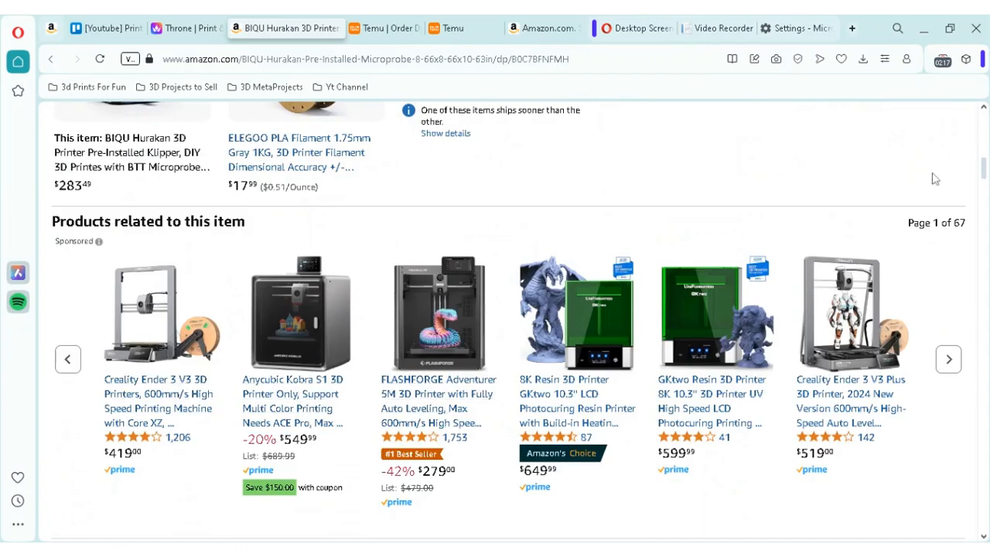
scroll(935, 179, "down", 5)
scroll(933, 176, "down", 3)
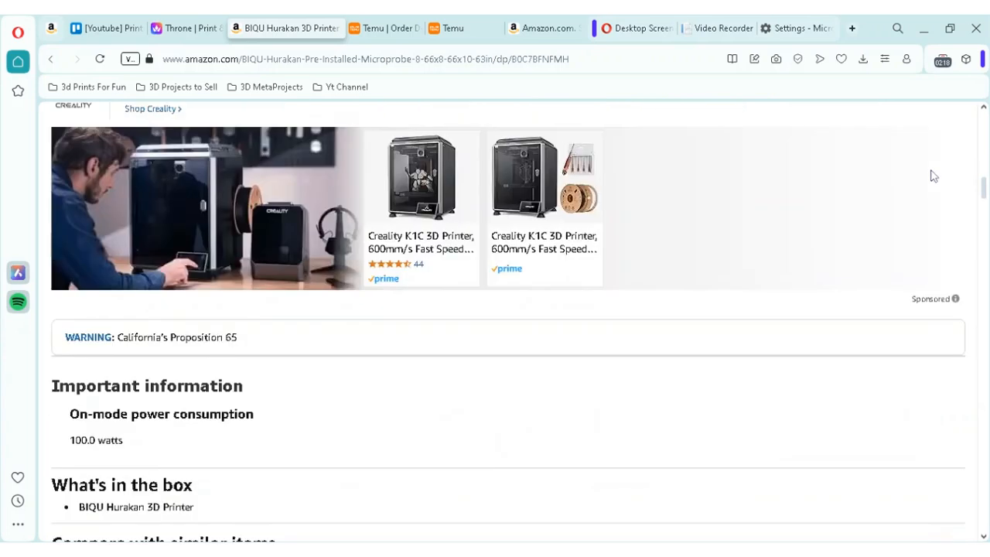
scroll(934, 176, "down", 4)
scroll(934, 176, "down", 3)
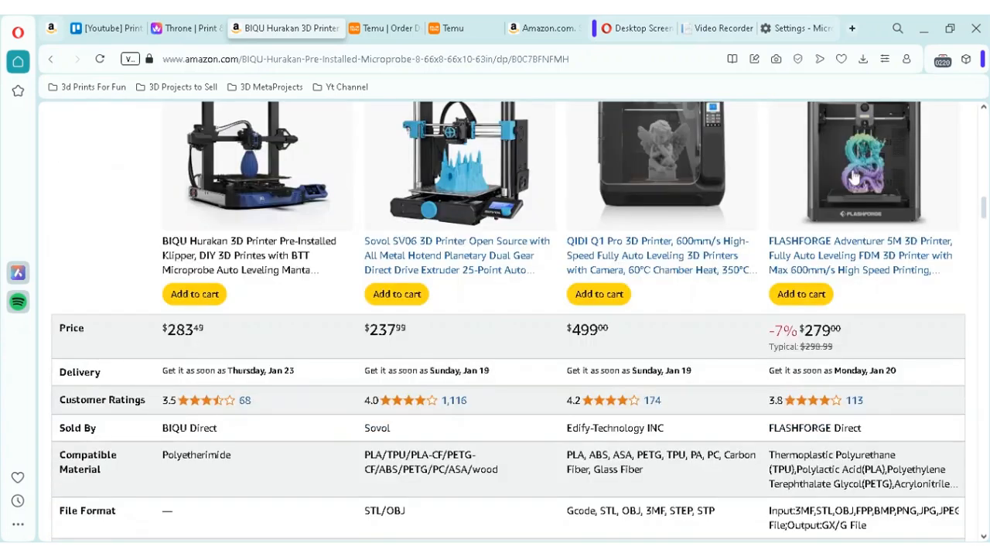
scroll(855, 176, "down", 8)
scroll(855, 176, "up", 5)
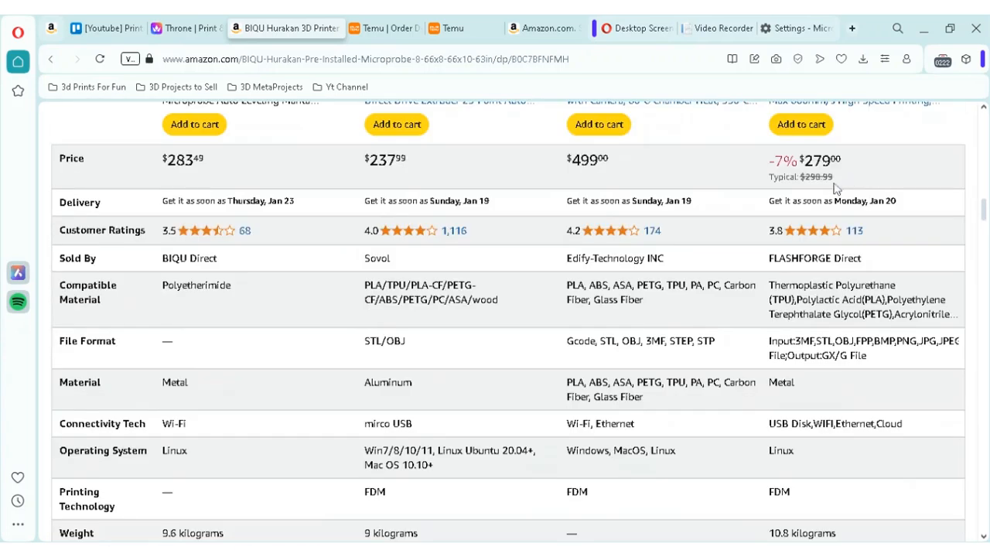
scroll(855, 194, "up", 4)
scroll(855, 194, "up", 6)
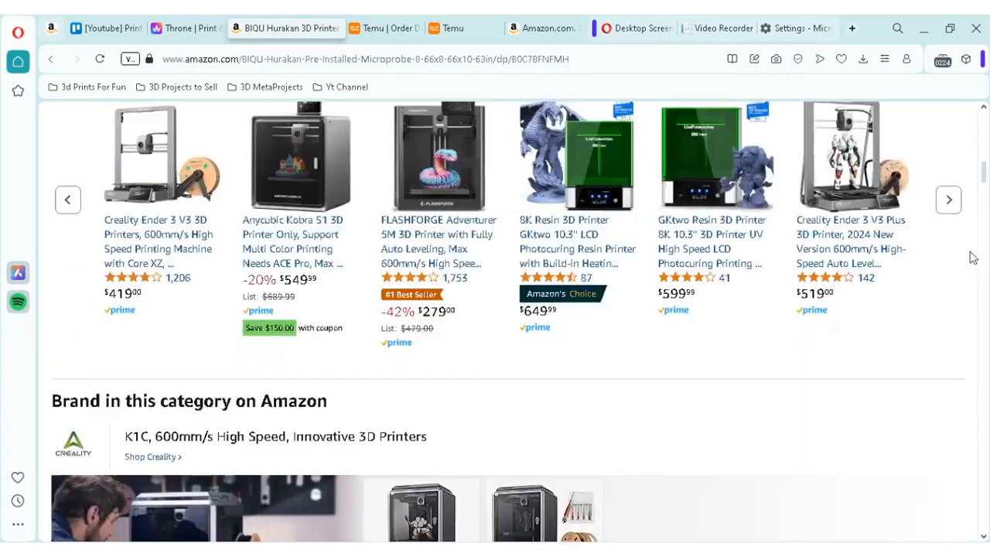
scroll(928, 232, "up", 8)
scroll(958, 257, "up", 3)
scroll(958, 258, "down", 3)
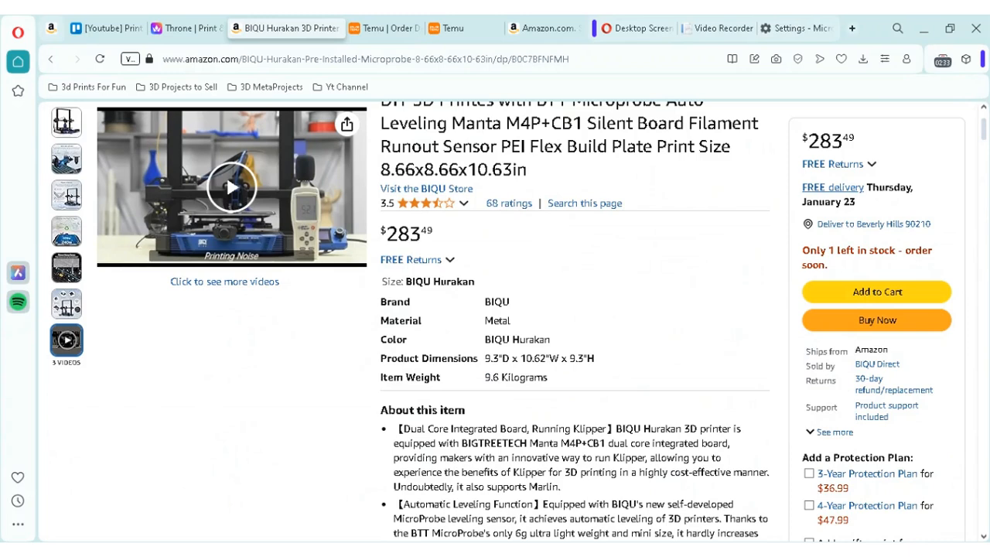
scroll(808, 236, "up", 5)
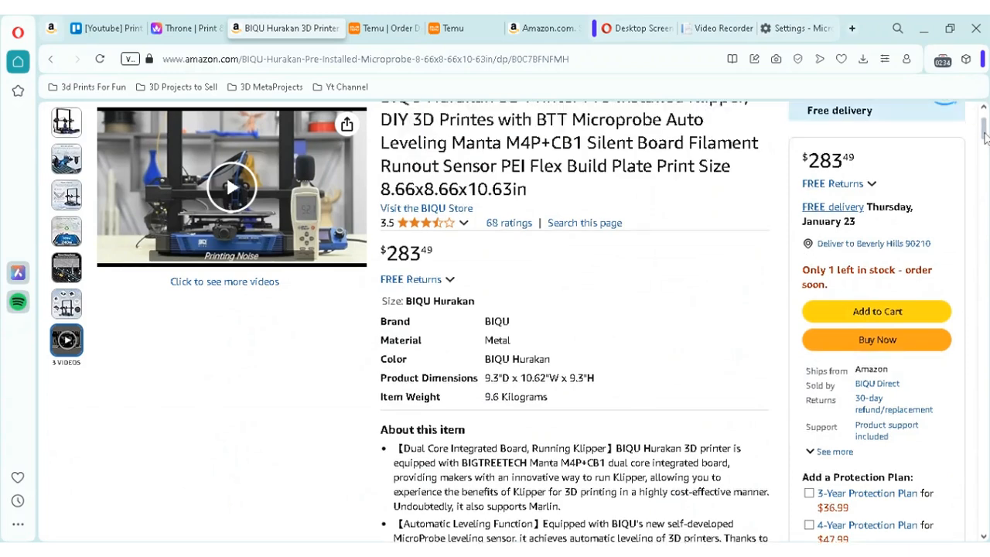
scroll(808, 236, "up", 3)
scroll(496, 309, "down", 3)
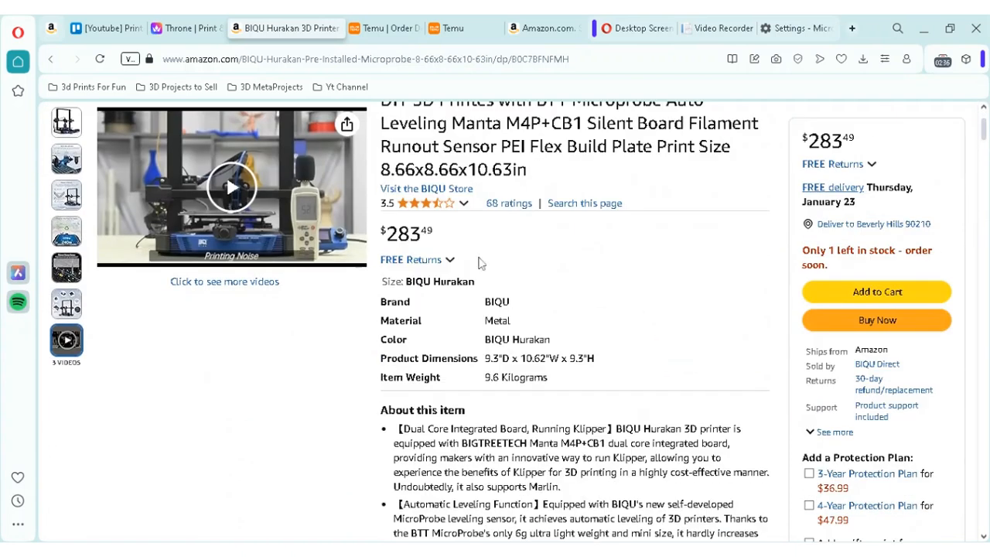
left_click(411, 417)
key("Escape")
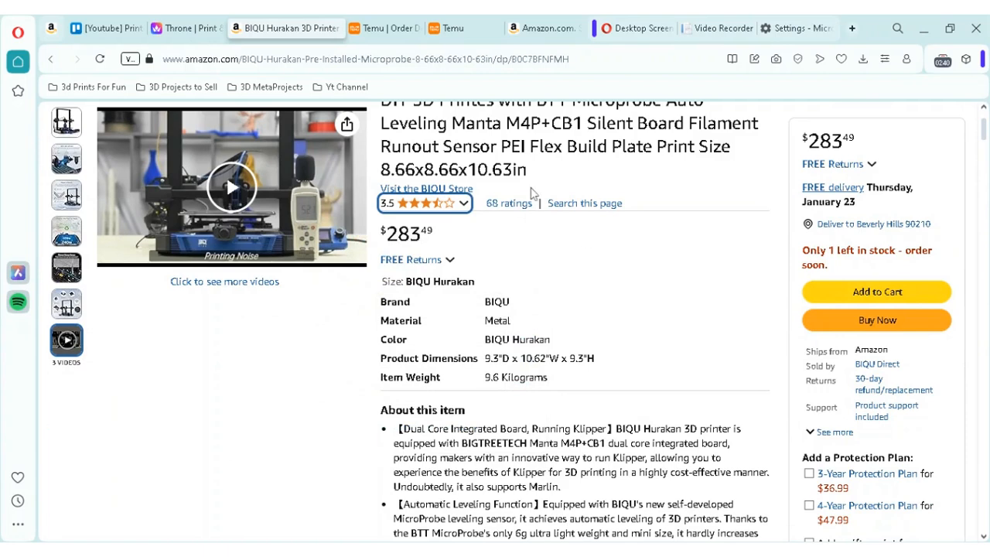
left_click(387, 28)
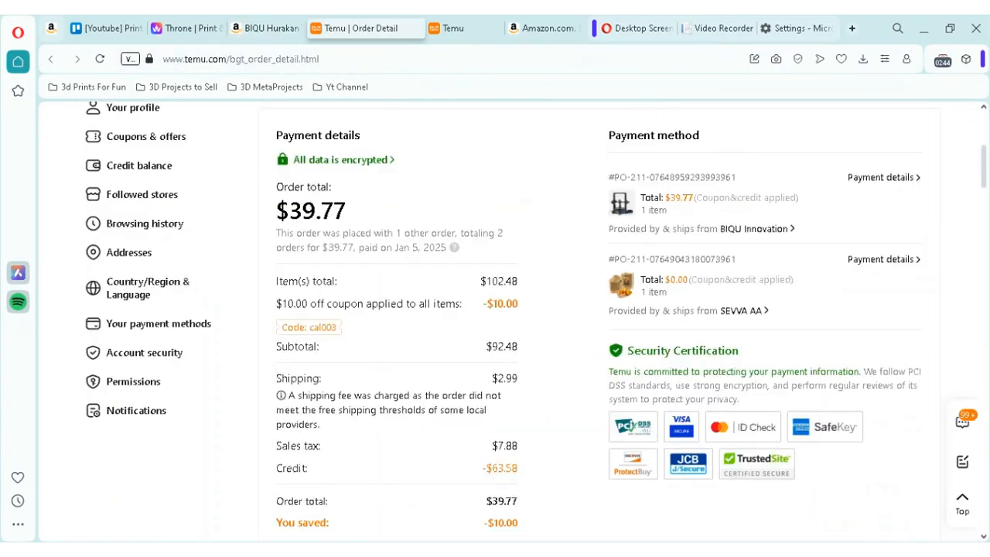
Check the Temu 3D printer search results, then return to the $39.77 order detail page.
left_click(456, 31)
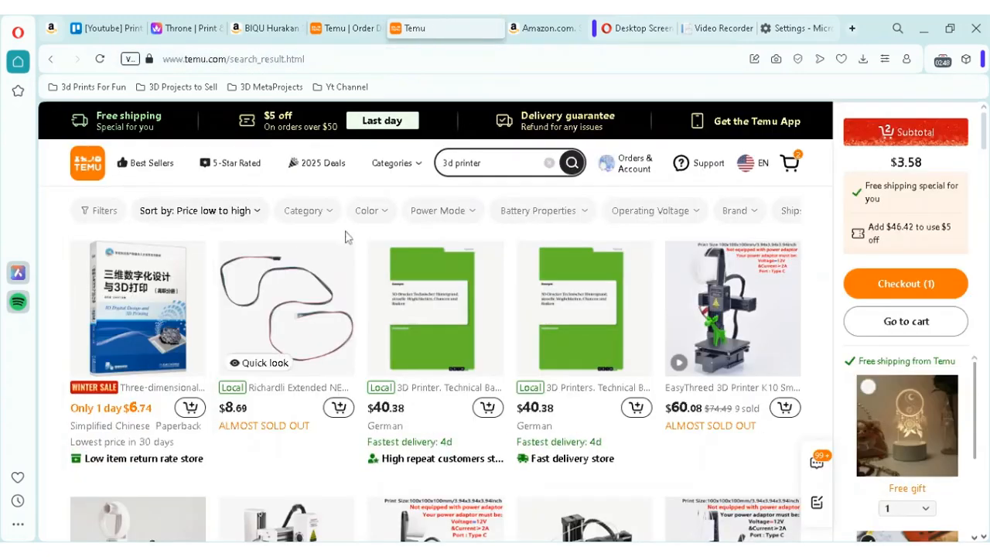
scroll(387, 309, "down", 5)
scroll(387, 310, "down", 5)
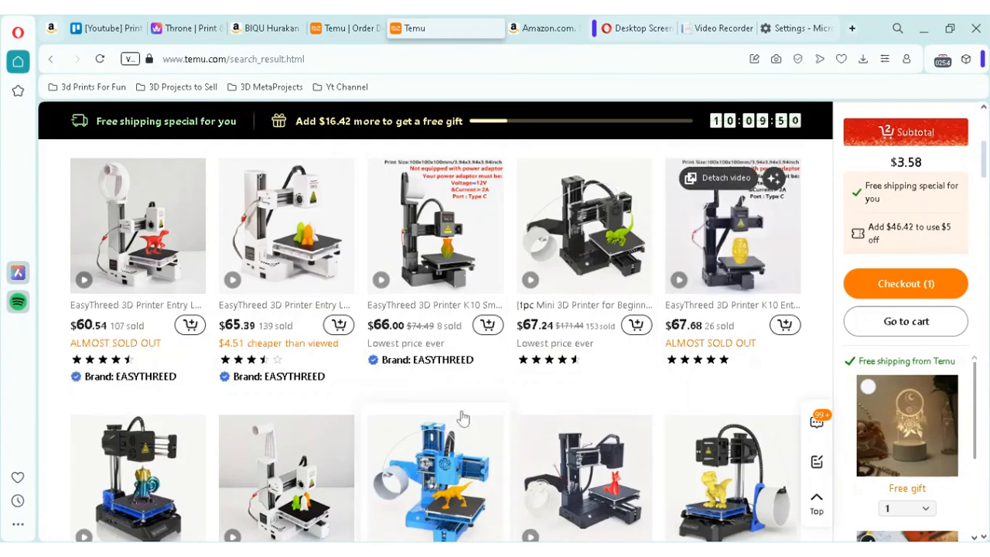
mouse_move(732, 225)
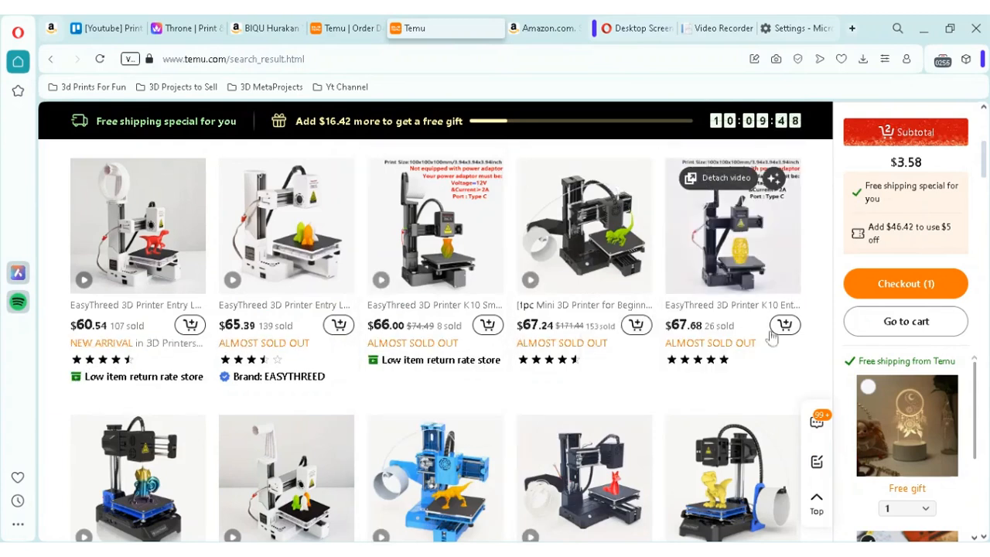
left_click(356, 28)
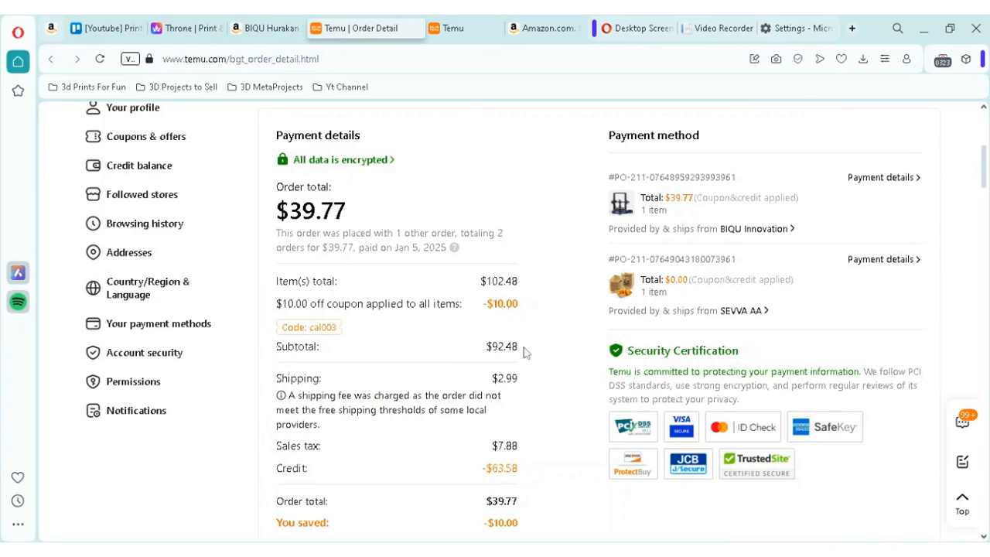
scroll(527, 353, "down", 2)
scroll(511, 331, "up", 2)
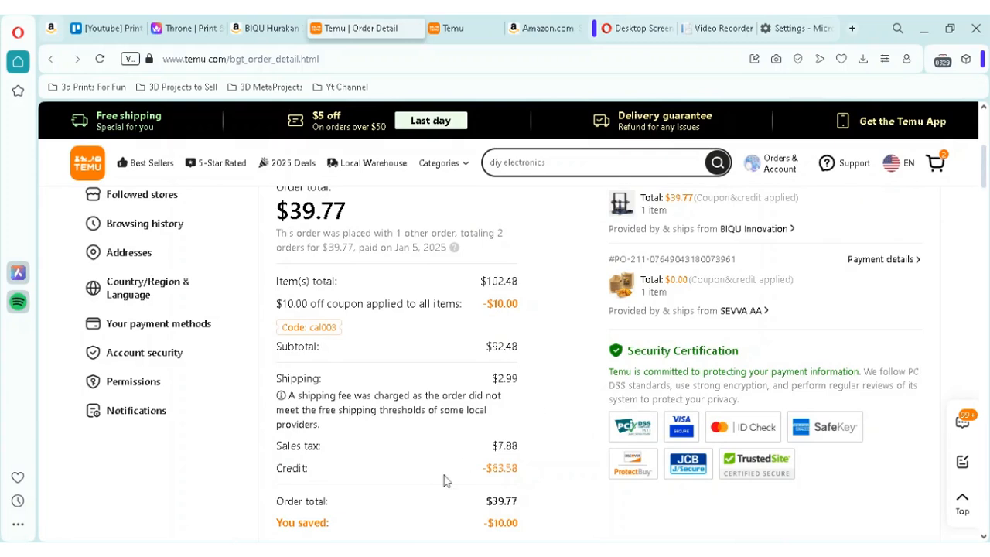
left_click_drag(482, 468, 527, 470)
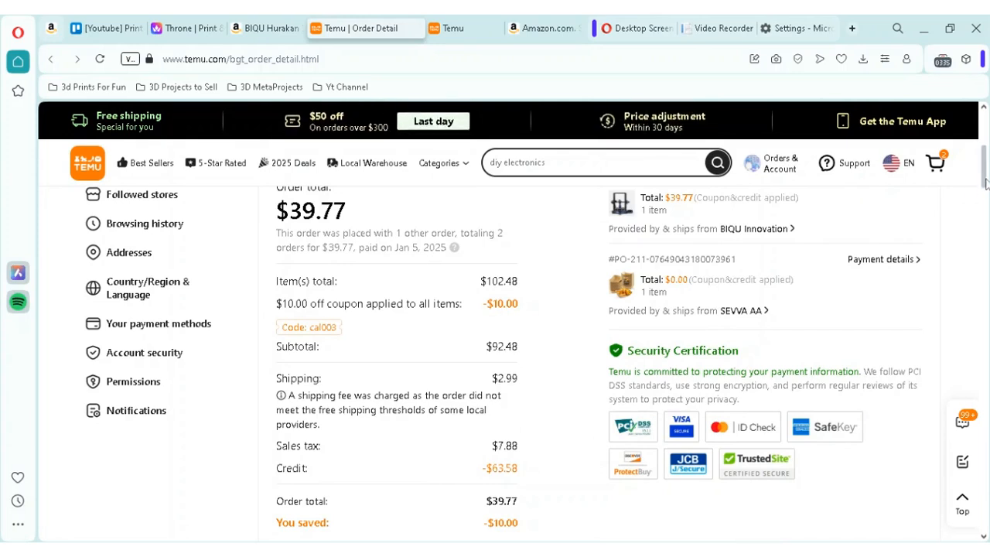
mouse_move(984, 179)
left_mouse_down()
mouse_move(987, 190)
mouse_move(985, 174)
left_mouse_up()
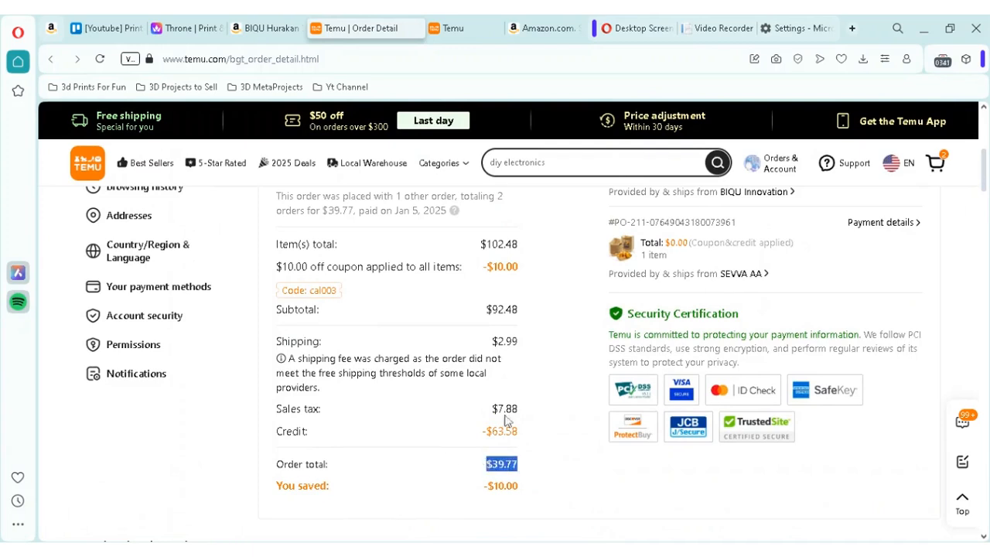
left_click(587, 273)
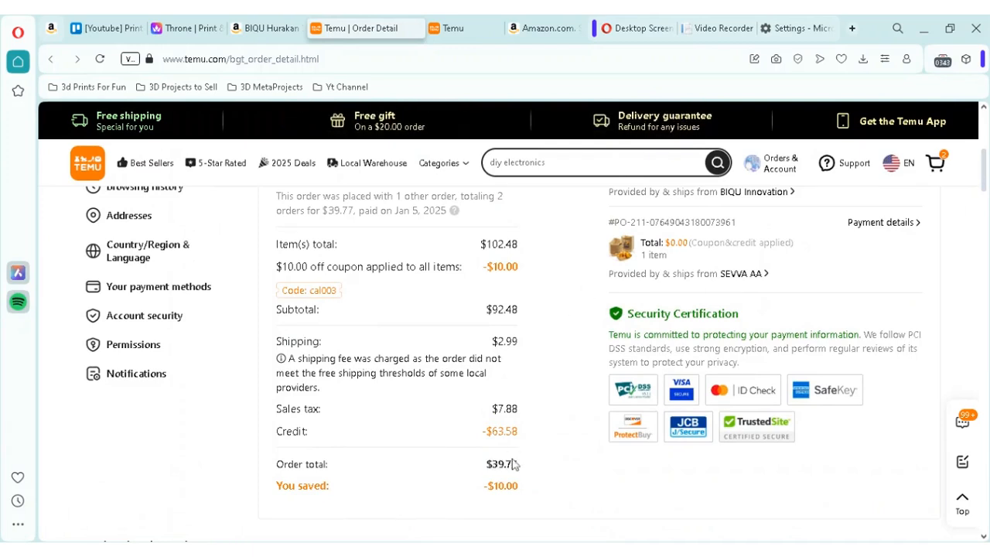
scroll(558, 400, "up", 2)
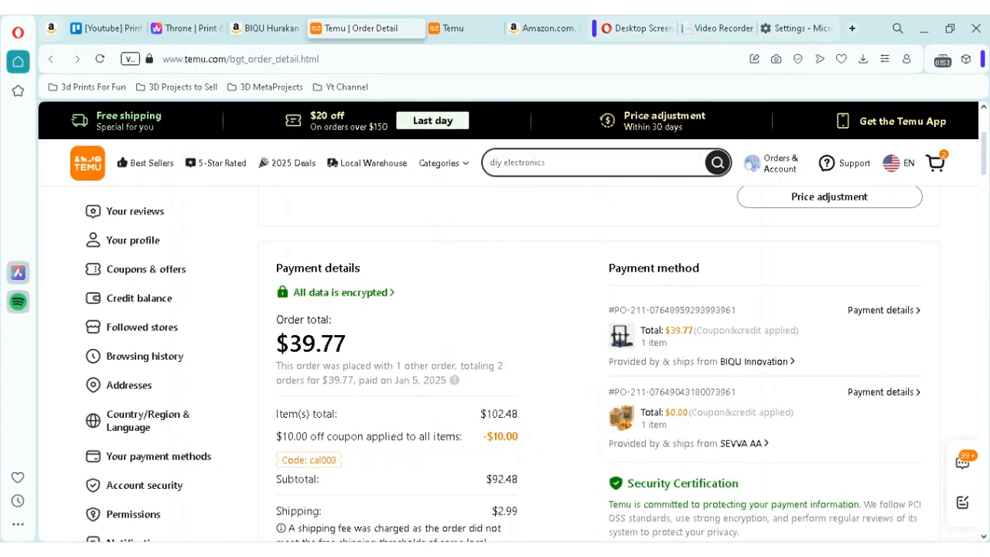
left_click(459, 31)
scroll(445, 239, "down", 3)
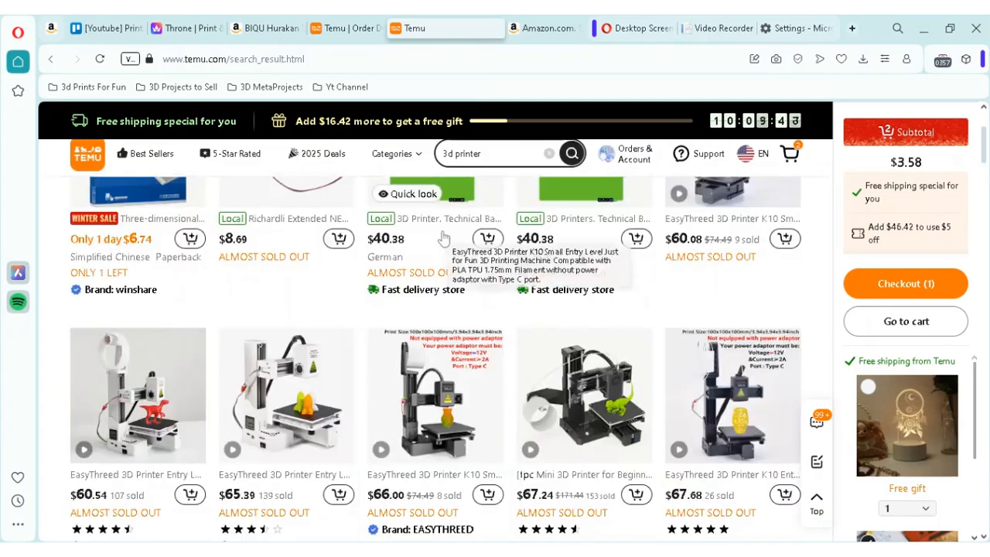
scroll(444, 238, "up", 3)
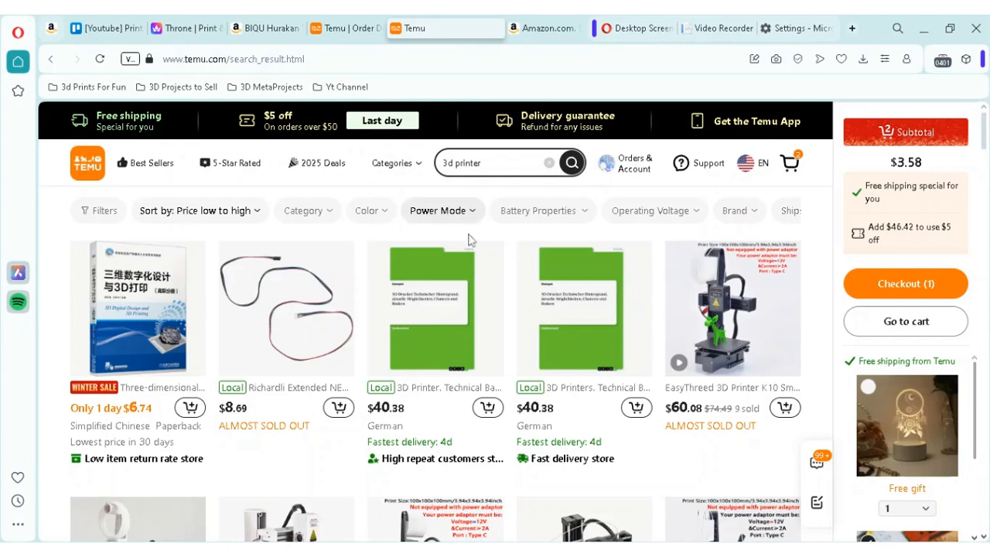
scroll(480, 233, "down", 2)
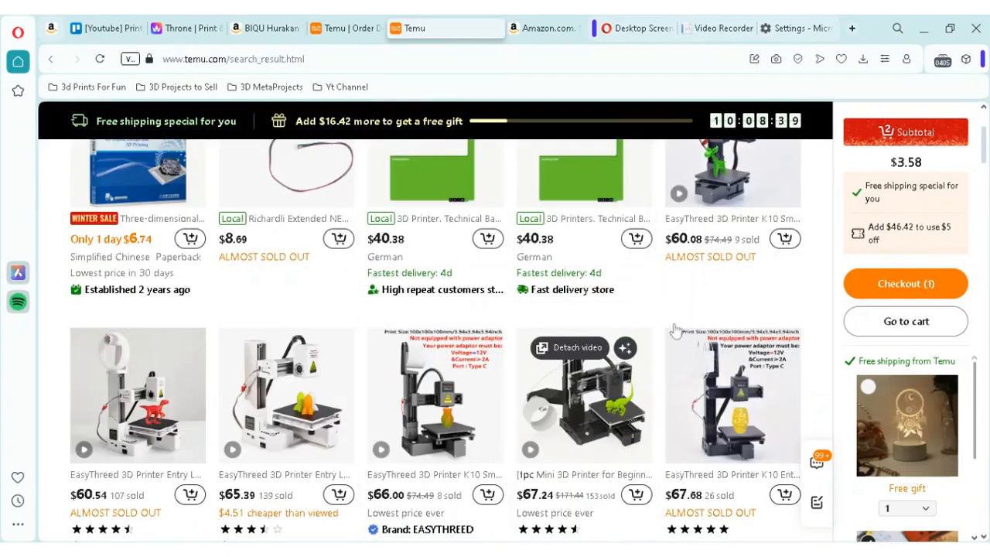
mouse_move(584, 395)
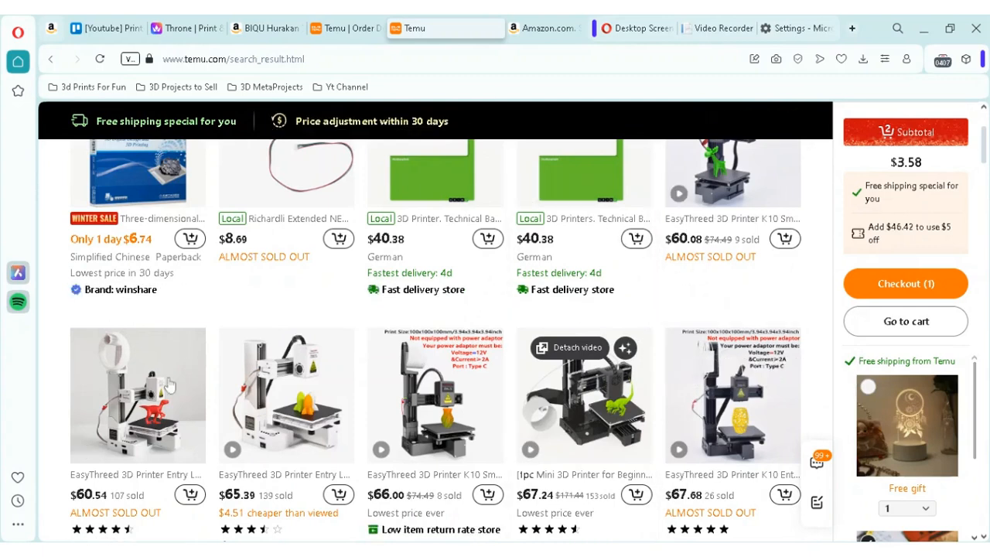
scroll(170, 383, "down", 3)
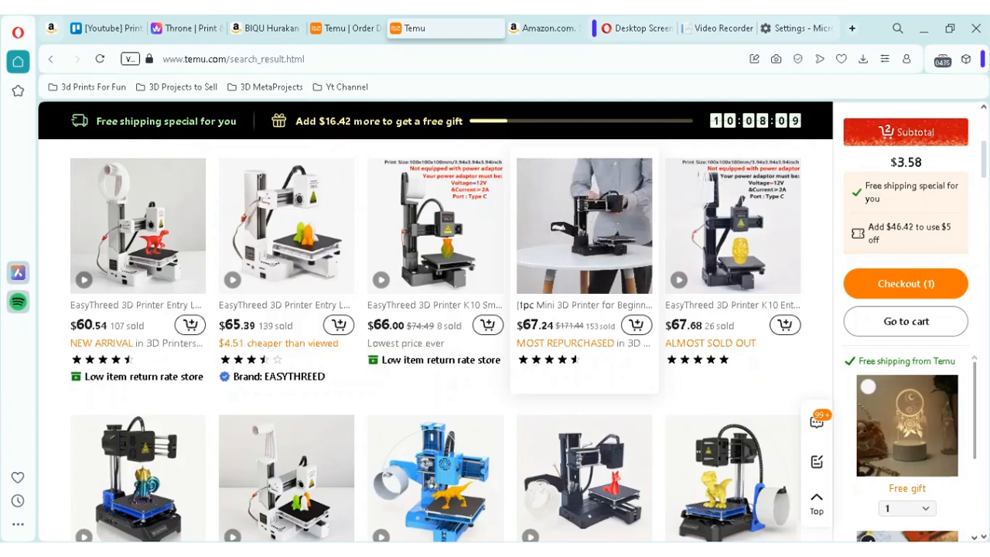
scroll(579, 228, "down", 3)
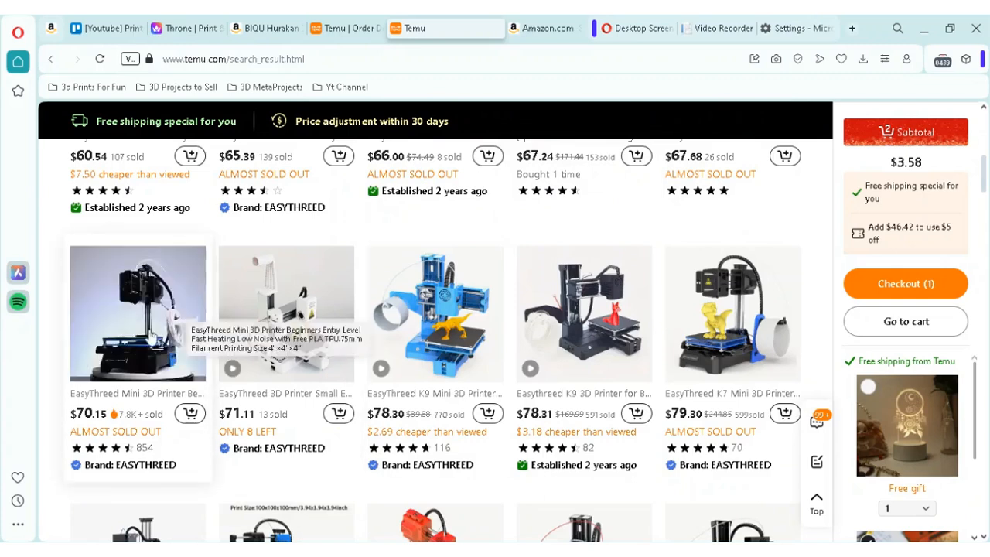
mouse_move(137, 313)
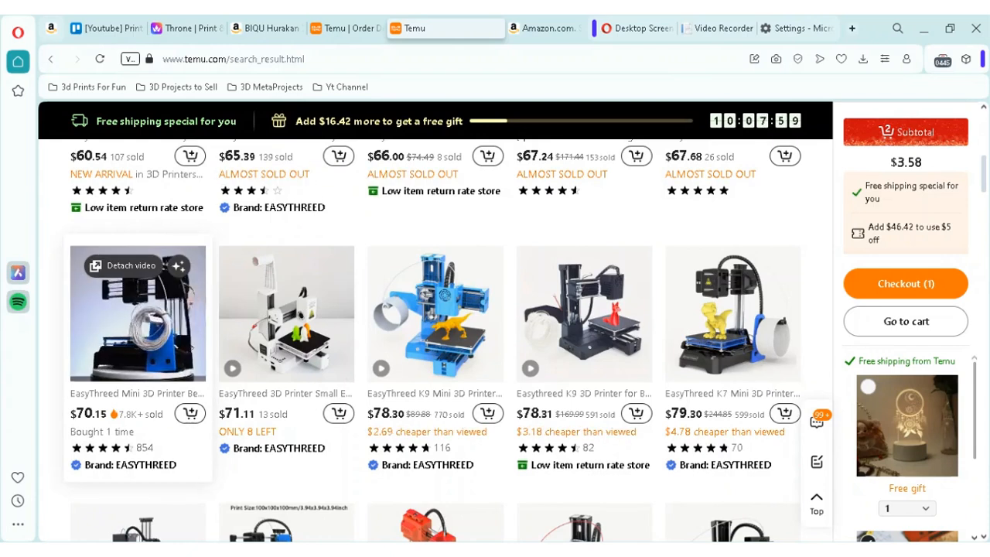
scroll(387, 325, "down", 2)
scroll(610, 321, "down", 2)
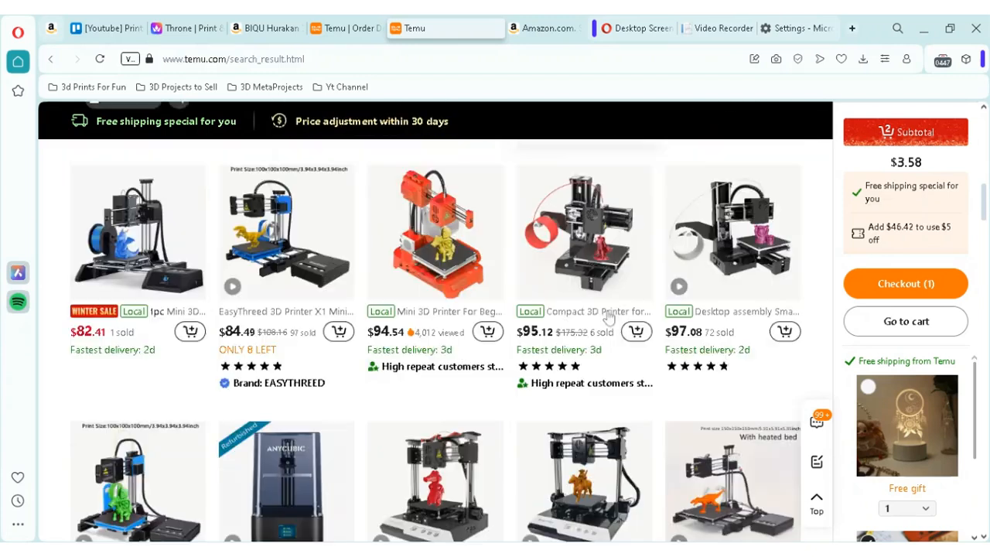
scroll(729, 292, "down", 2)
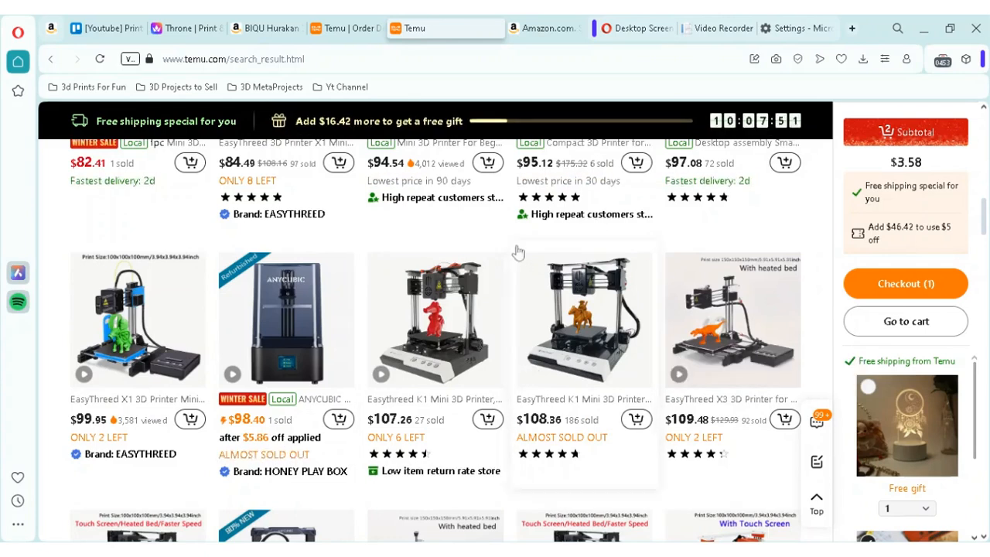
scroll(515, 254, "up", 2)
scroll(511, 278, "down", 2)
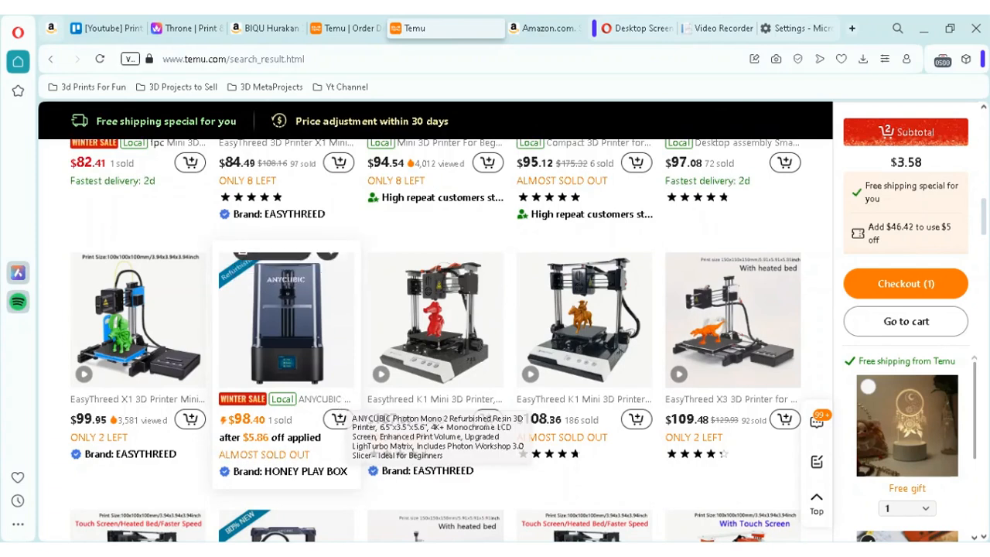
Bring the Amazon shopping tab forward after browsing the EasyThreed K1 and X1 listings.
left_click(542, 29)
Search Amazon for 'anycubic photon mono 2', replacing the previous search text.
left_click(88, 122)
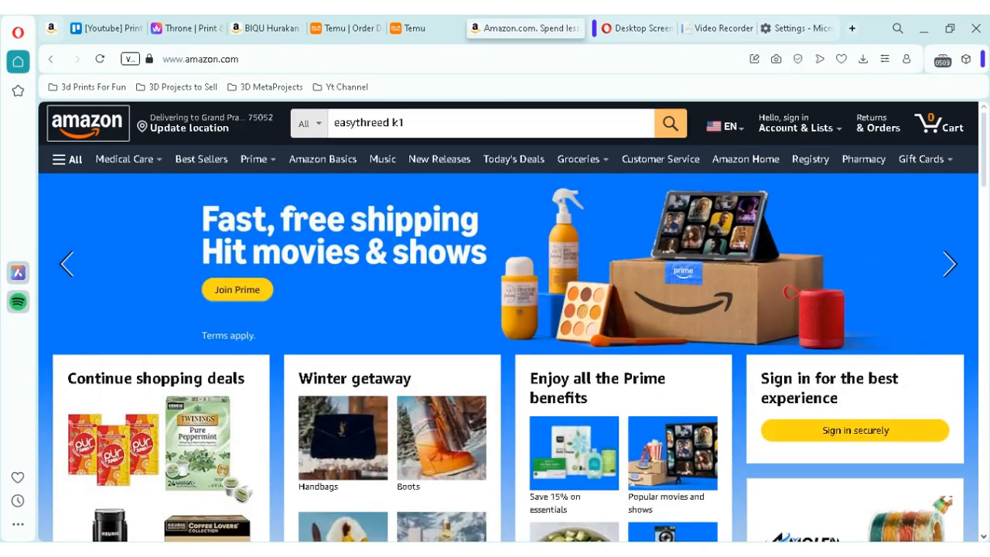
scroll(495, 310, "down", 5)
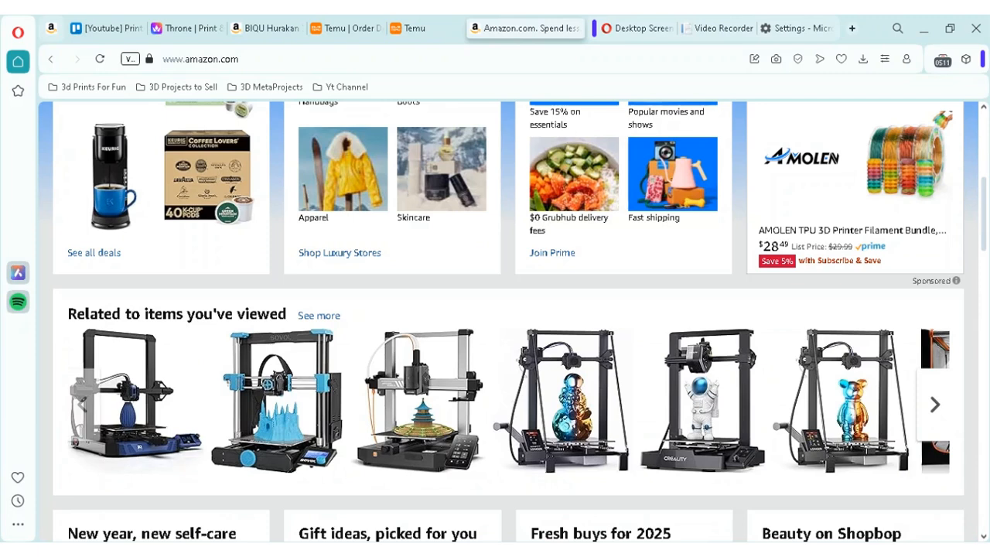
scroll(495, 309, "up", 5)
left_click(464, 122)
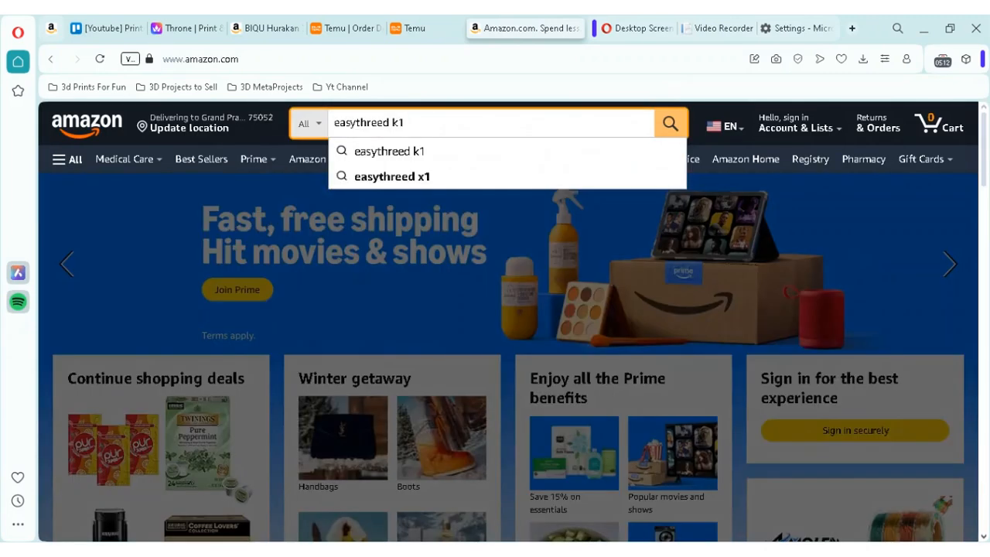
key("BackSpace")
key("BackSpace")
key("BackSpace")
key("BackSpace")
key("BackSpace")
key("BackSpace")
type("a")
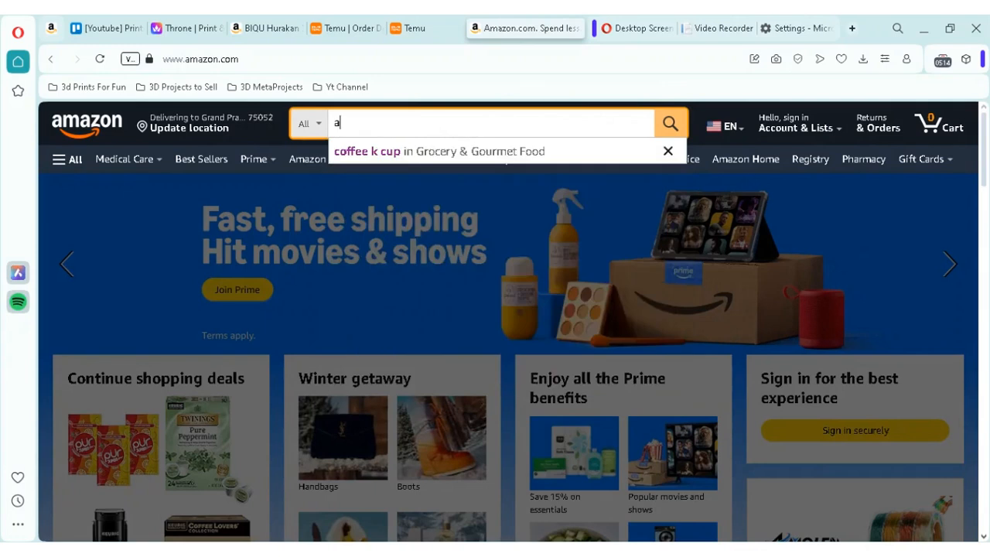
type("nycubic ph")
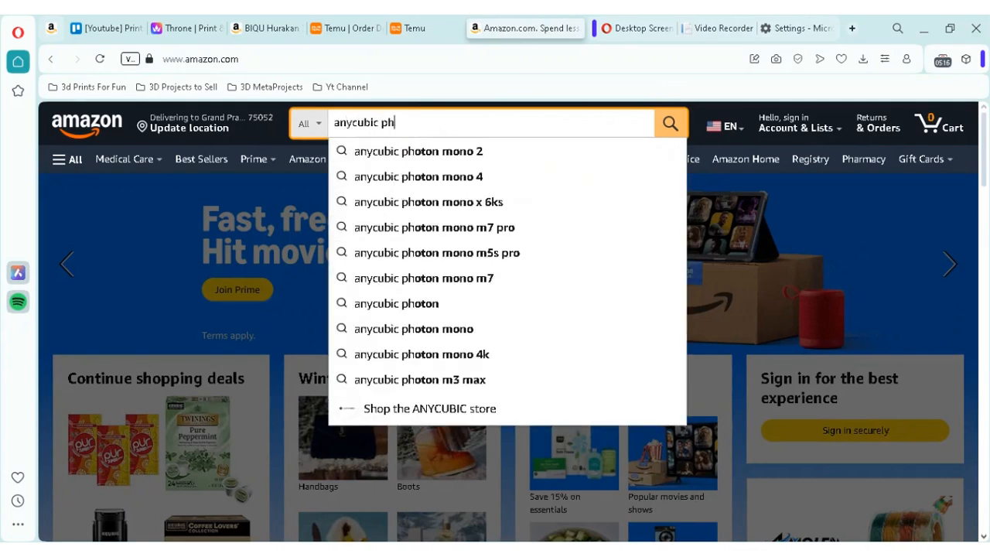
type("oton mono 2")
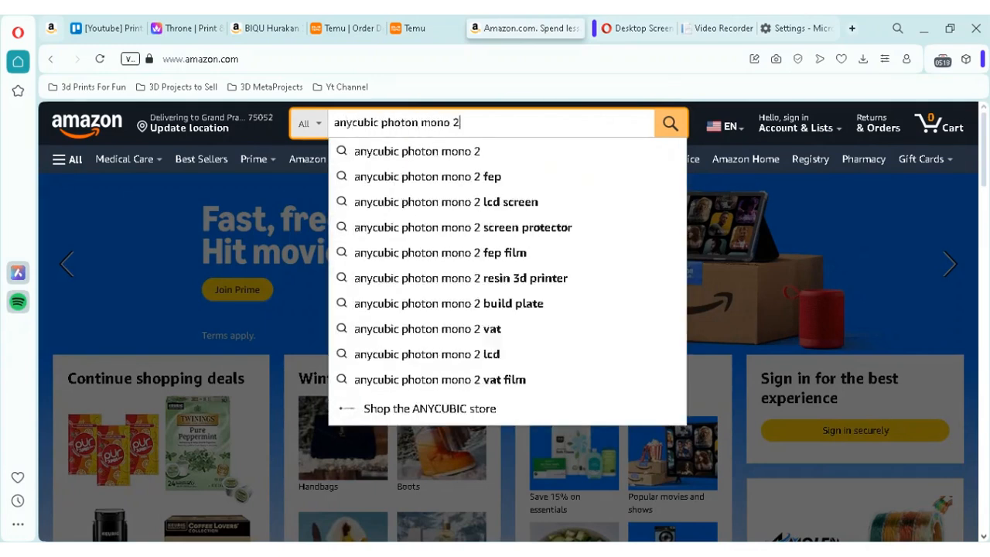
key("Return")
scroll(612, 261, "down", 5)
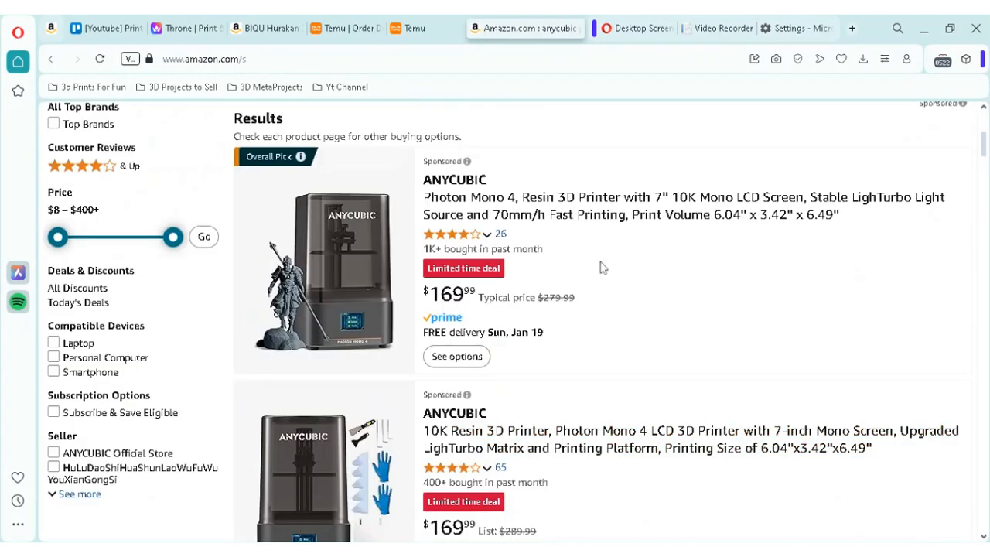
scroll(563, 408, "down", 2)
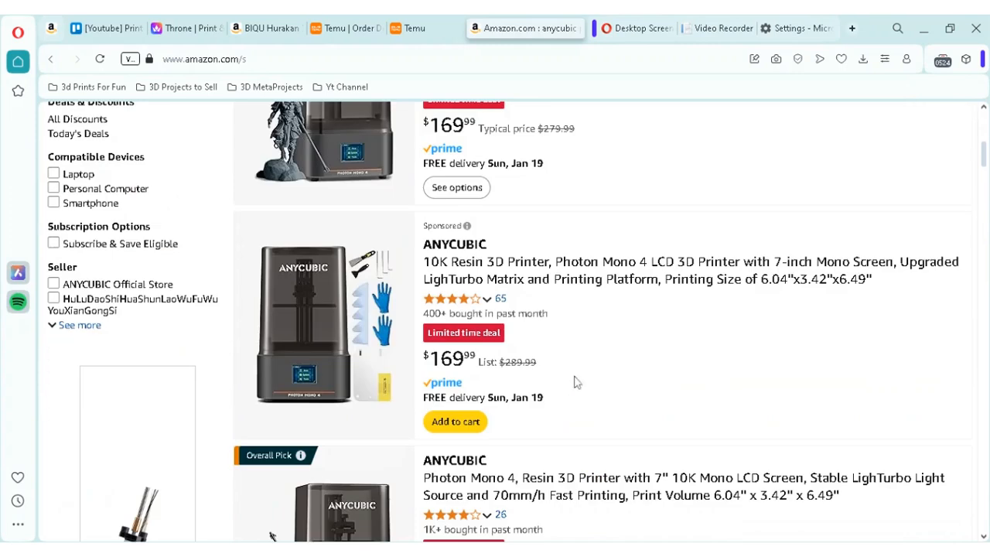
scroll(617, 279, "up", 3)
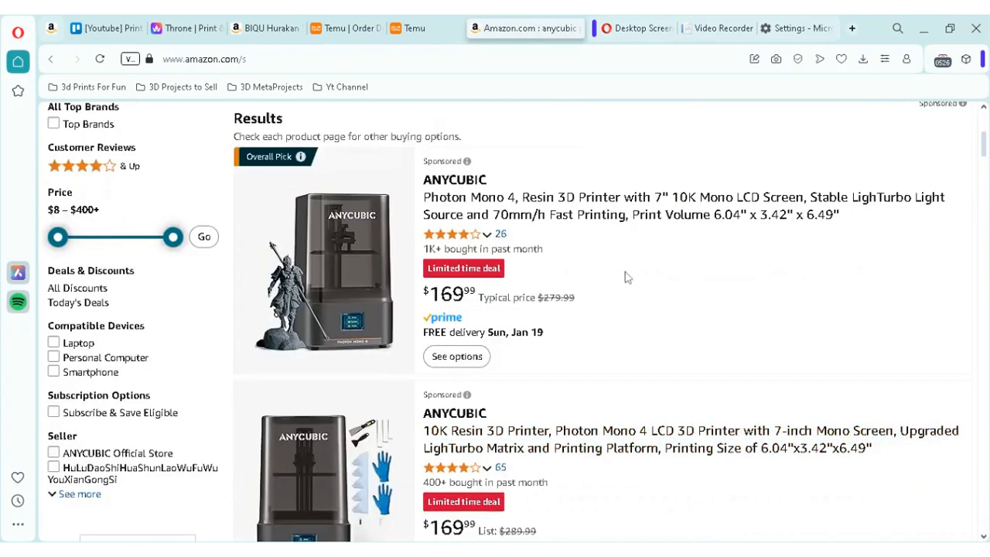
scroll(639, 274, "down", 5)
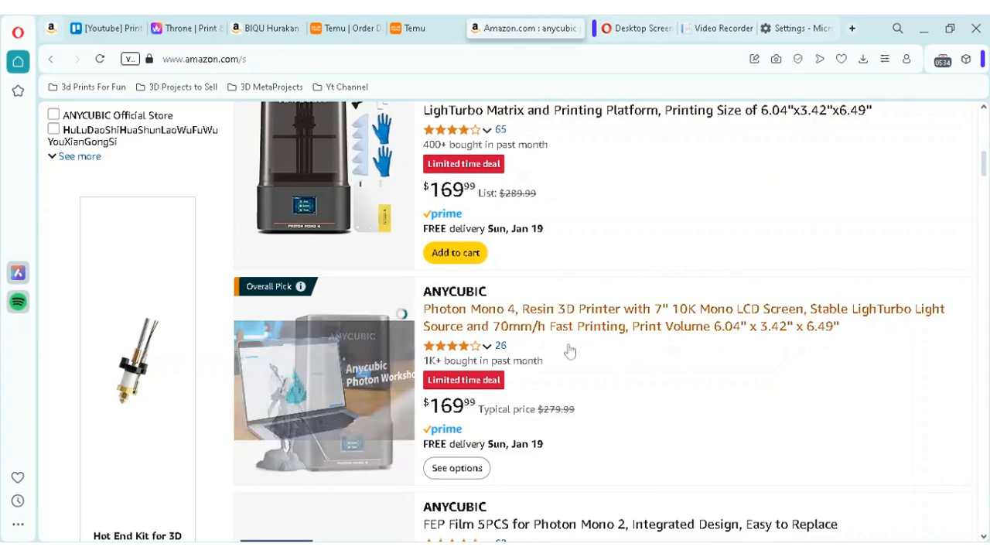
scroll(597, 306, "up", 2)
scroll(603, 422, "down", 3)
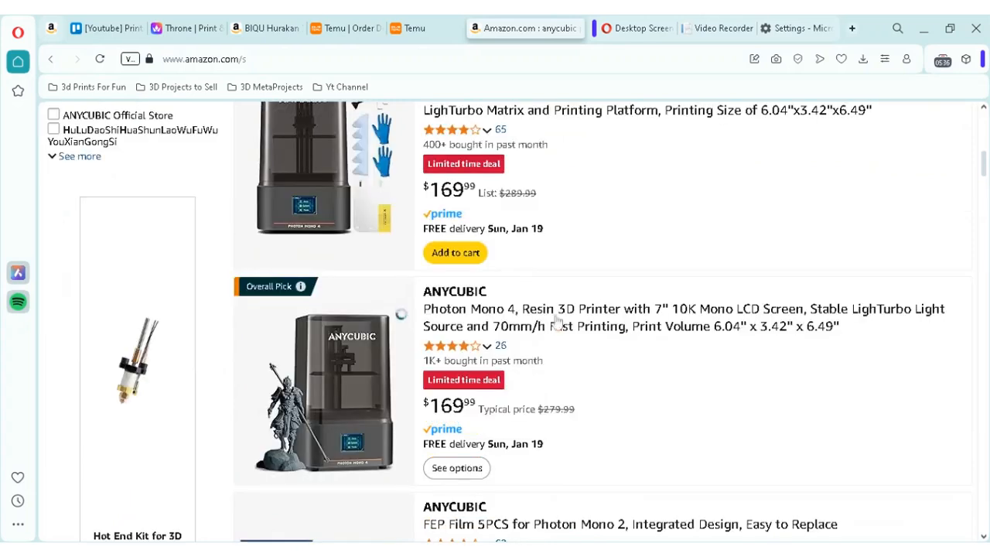
scroll(663, 410, "up", 3)
scroll(663, 406, "down", 2)
Compare Temu's $122.37 ANYCUBIC listing against Amazon's Kobra results, ending on the Temu results.
left_click(417, 28)
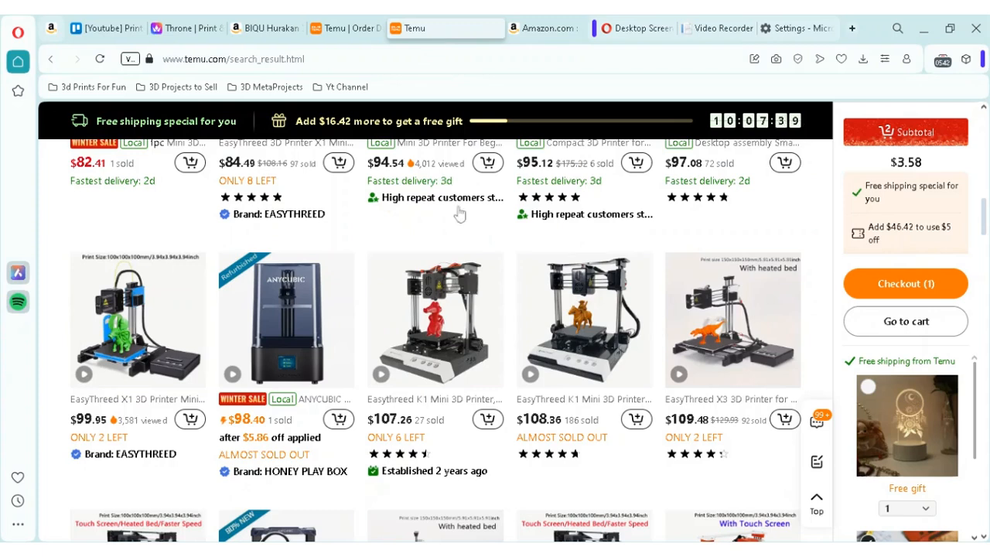
scroll(567, 272, "down", 2)
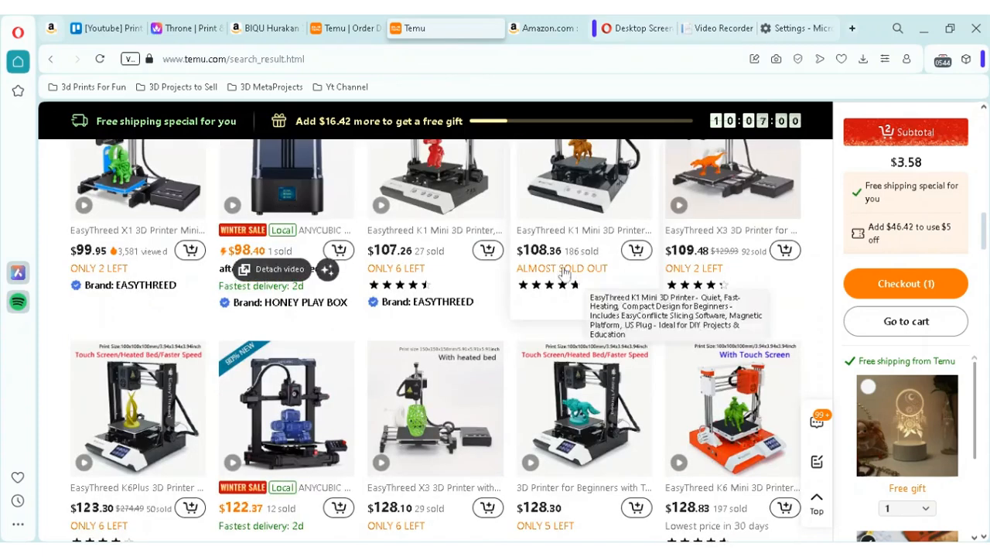
scroll(567, 273, "down", 3)
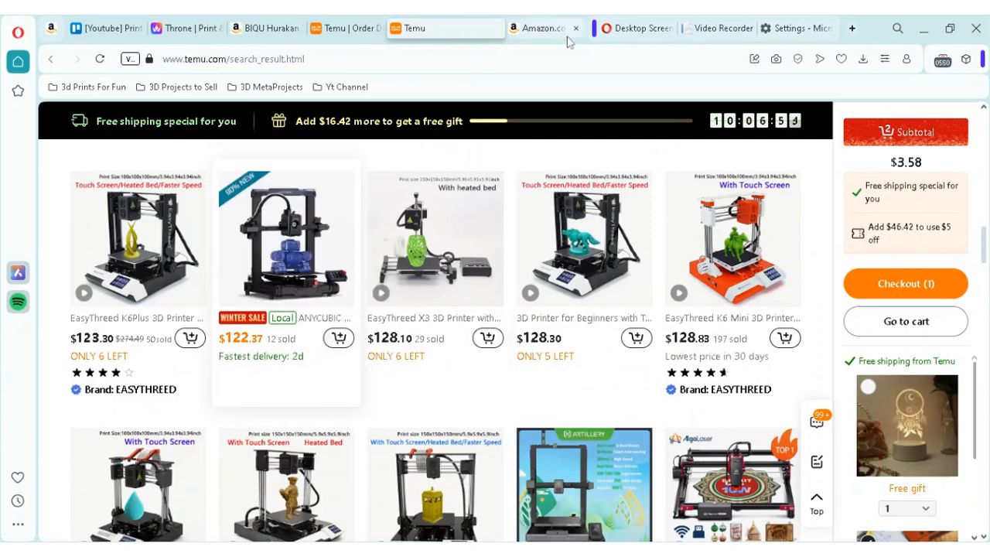
left_click(545, 28)
scroll(511, 224, "down", 3)
scroll(561, 269, "down", 3)
scroll(547, 259, "down", 2)
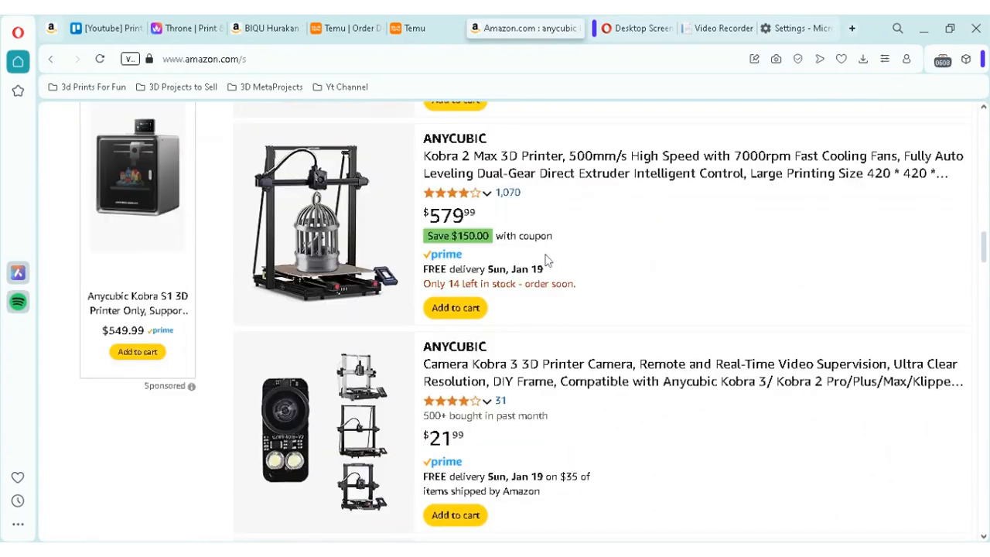
scroll(529, 222, "down", 3)
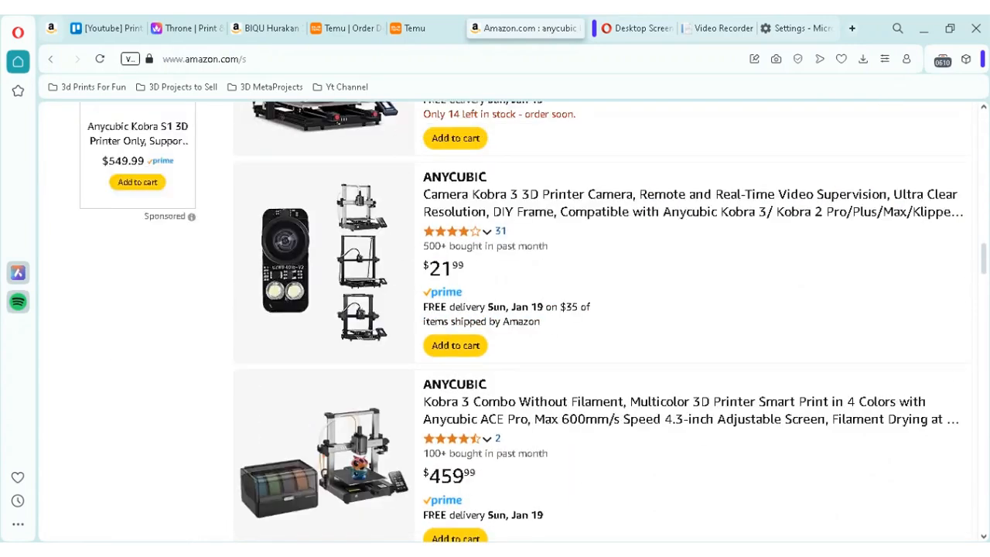
scroll(547, 302, "down", 3)
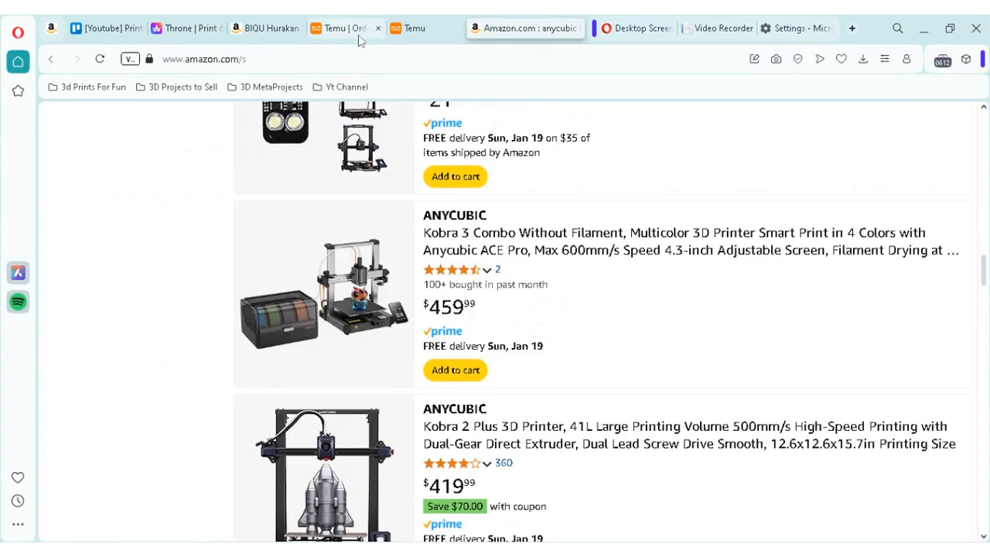
scroll(584, 255, "down", 3)
scroll(464, 201, "down", 3)
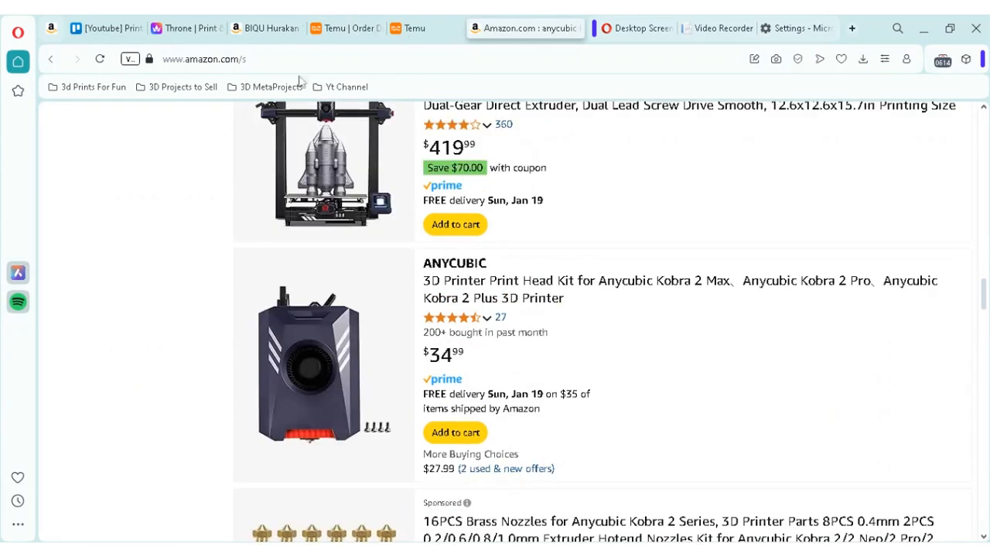
left_click(348, 28)
left_click(415, 28)
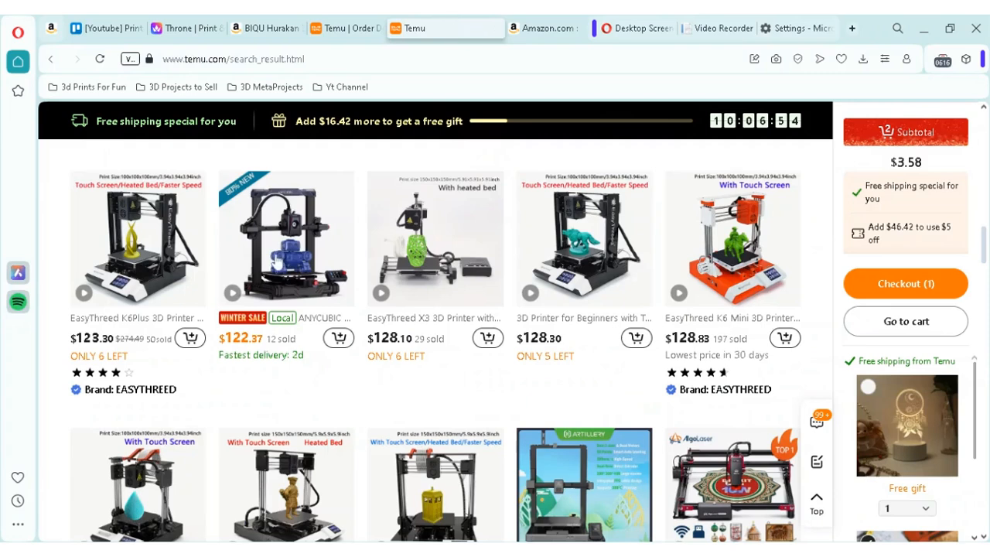
View the pre-owned ANYCUBIC Kobra 2 listing's images, settling on the New Integrated Extruder image.
left_click(288, 241)
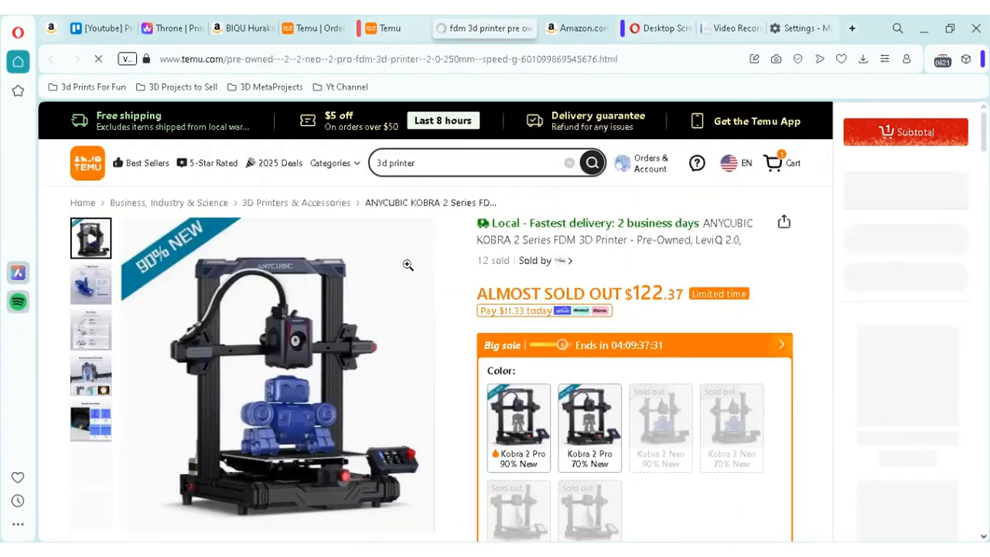
scroll(409, 265, "down", 2)
scroll(465, 309, "up", 2)
scroll(542, 309, "down", 2)
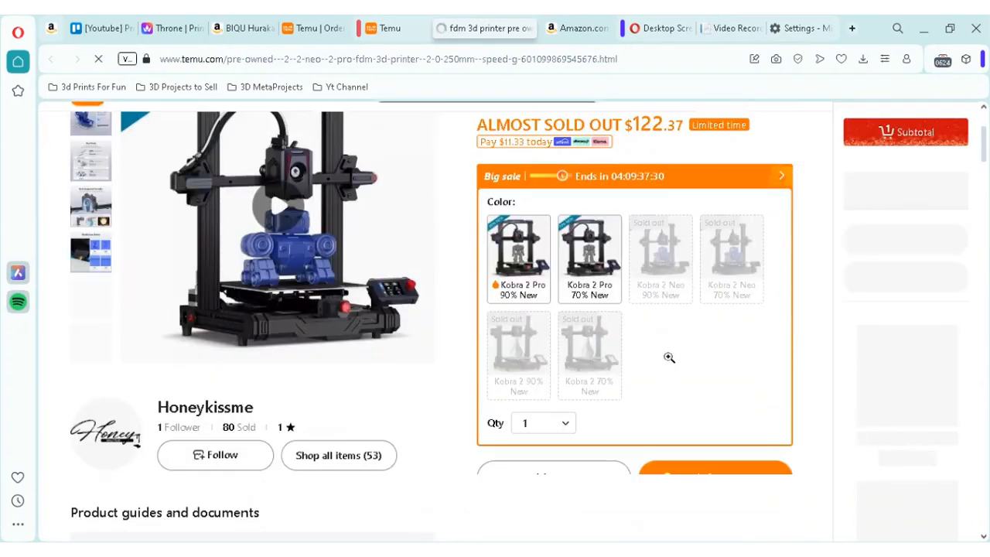
scroll(568, 302, "up", 3)
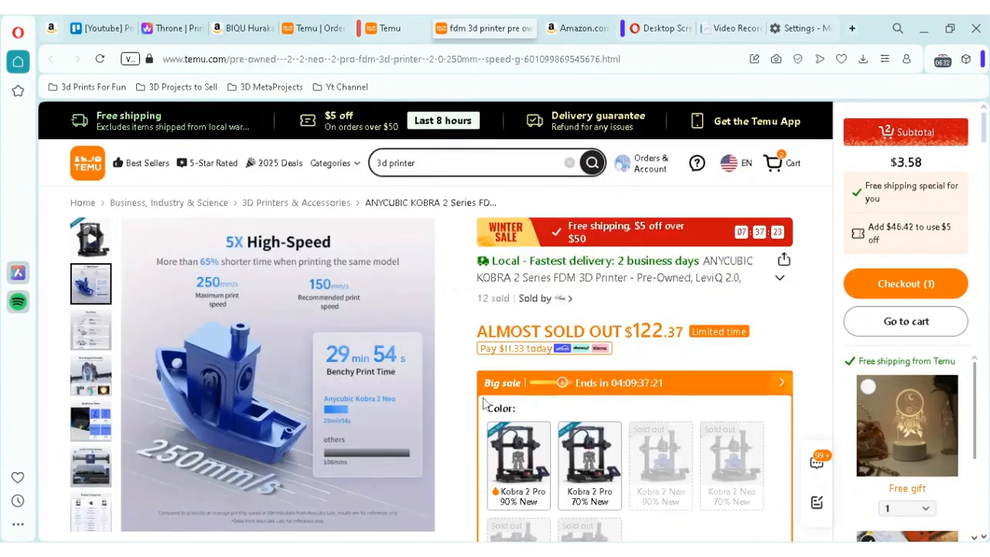
left_click(90, 330)
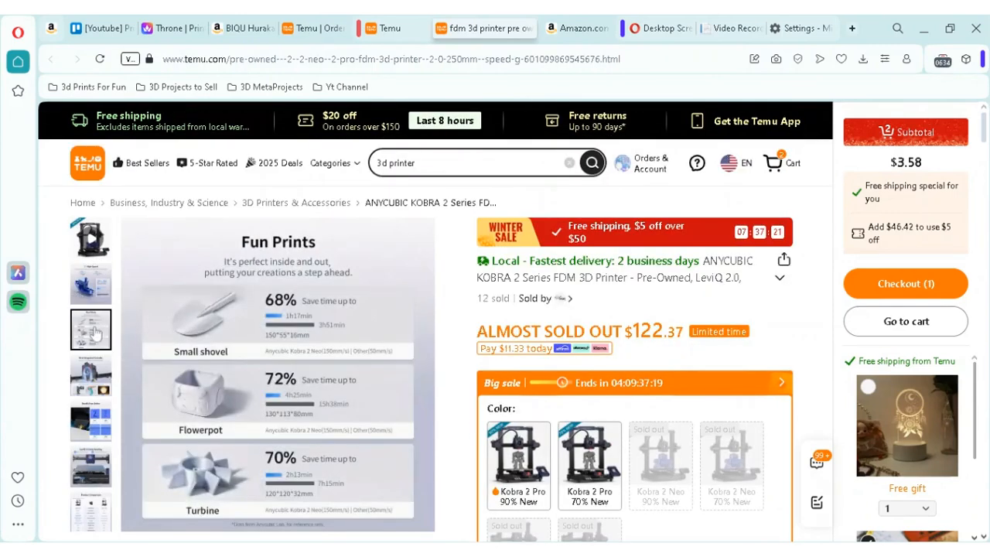
left_click(91, 375)
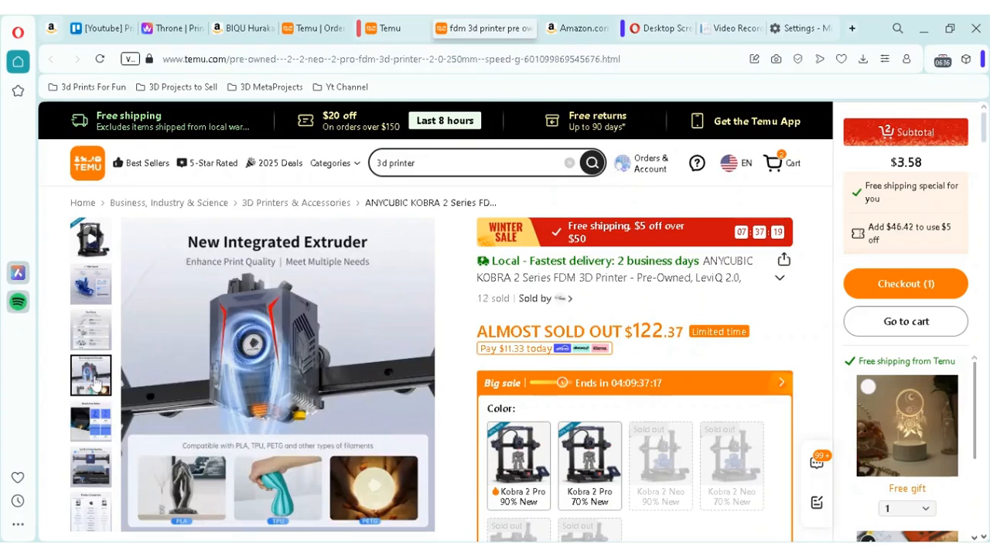
left_click(91, 422)
left_click(91, 379)
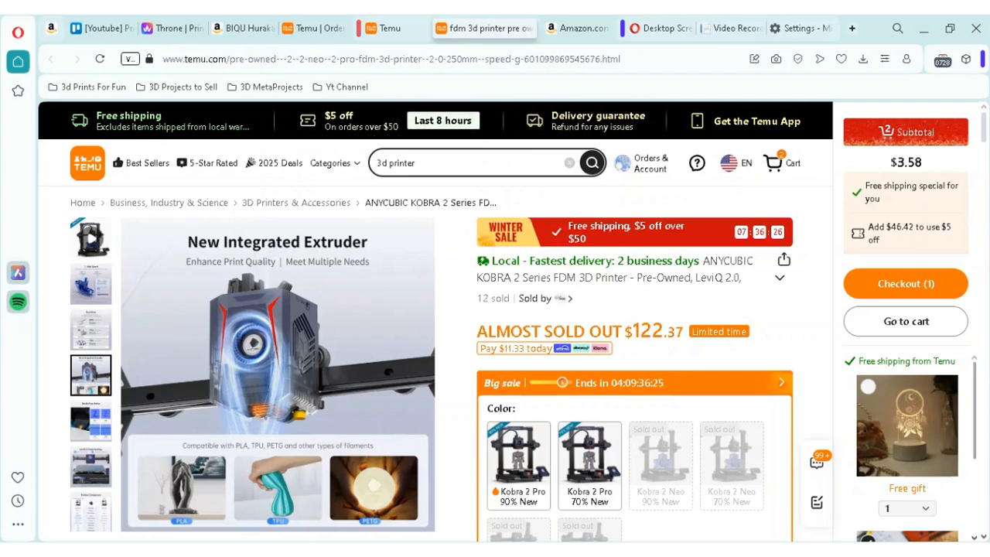
Tour the Amazon Anycubic results, Temu search and Temu order tabs, ending on Amazon's BIQU Hurakan page.
left_click(572, 28)
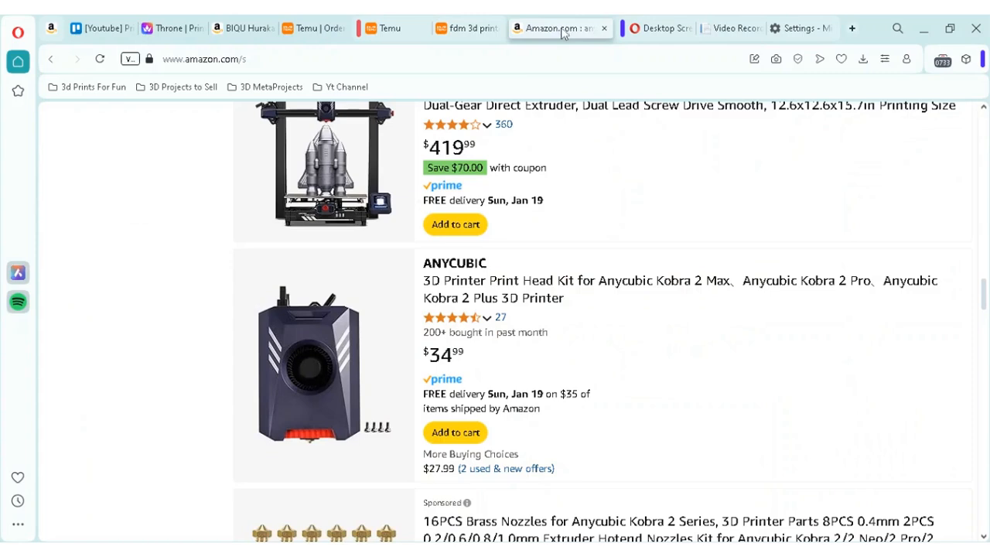
scroll(580, 219, "up", 10)
scroll(580, 219, "up", 10)
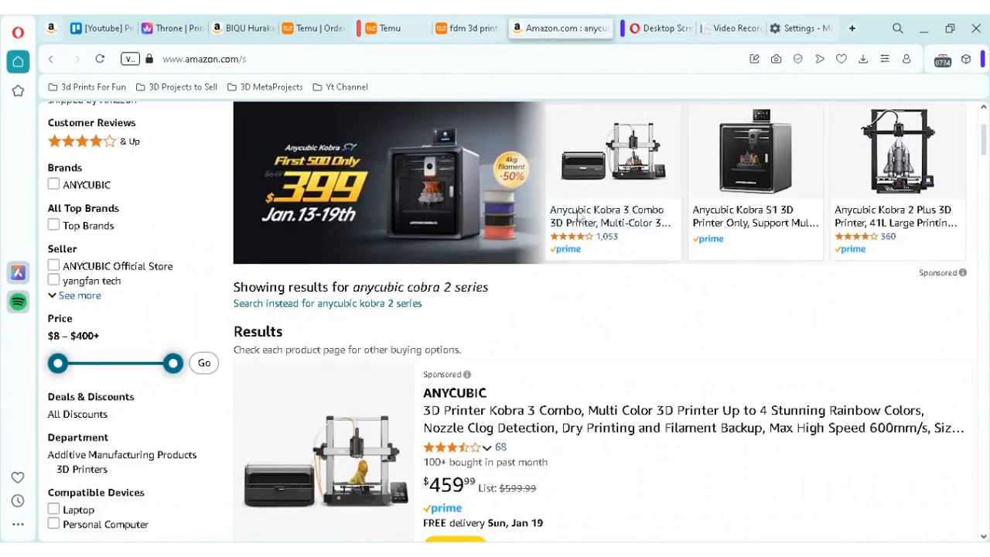
scroll(580, 219, "up", 3)
scroll(580, 219, "down", 3)
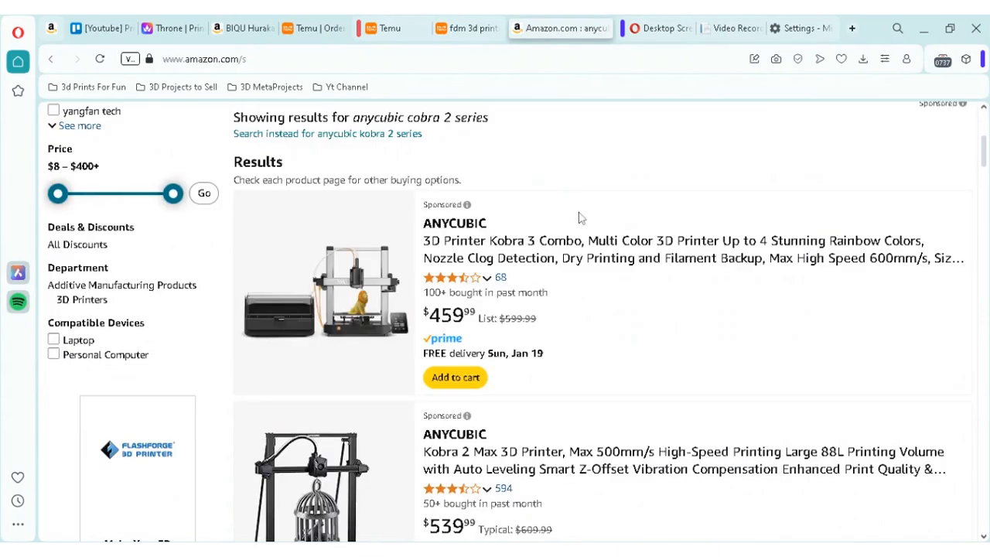
scroll(578, 218, "up", 3)
scroll(578, 232, "down", 3)
scroll(567, 257, "down", 3)
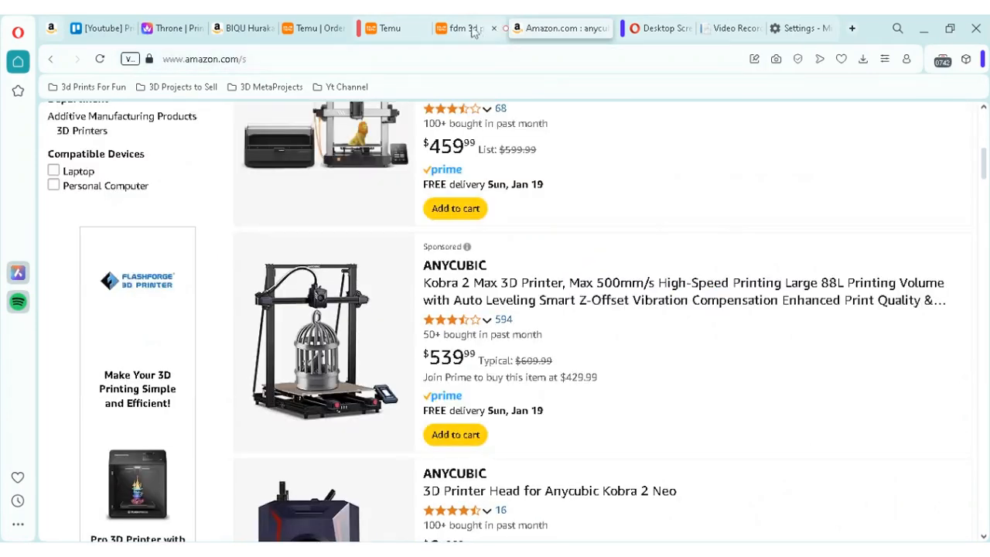
left_click(425, 29)
scroll(454, 309, "up", 5)
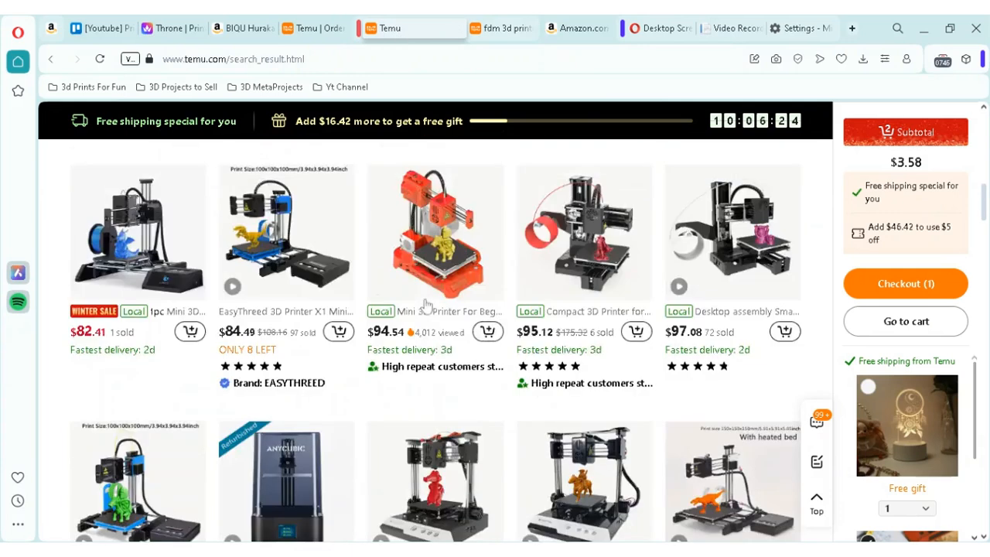
scroll(454, 310, "up", 5)
scroll(454, 309, "down", 5)
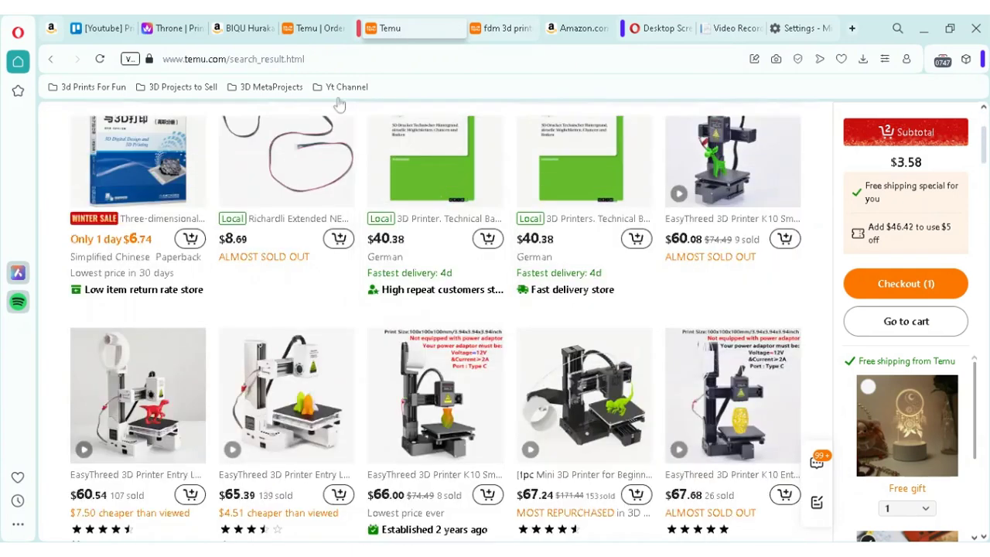
left_click(332, 28)
scroll(575, 369, "down", 2)
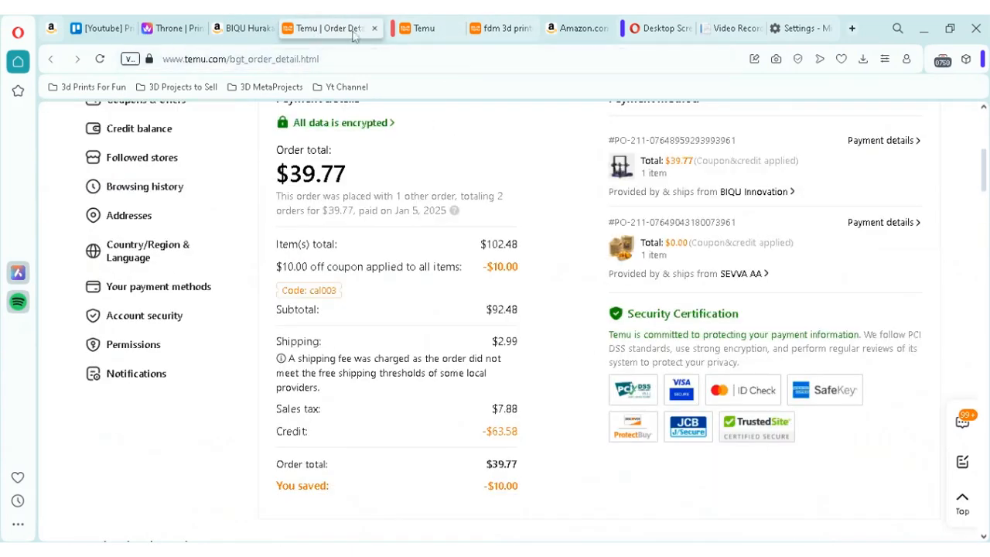
left_click(248, 28)
scroll(325, 302, "up", 5)
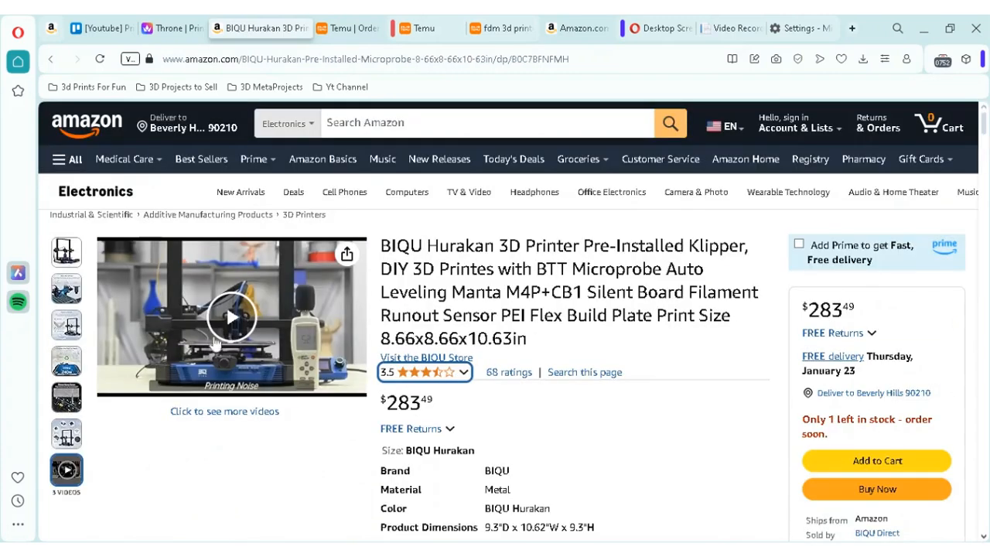
mouse_move(66, 287)
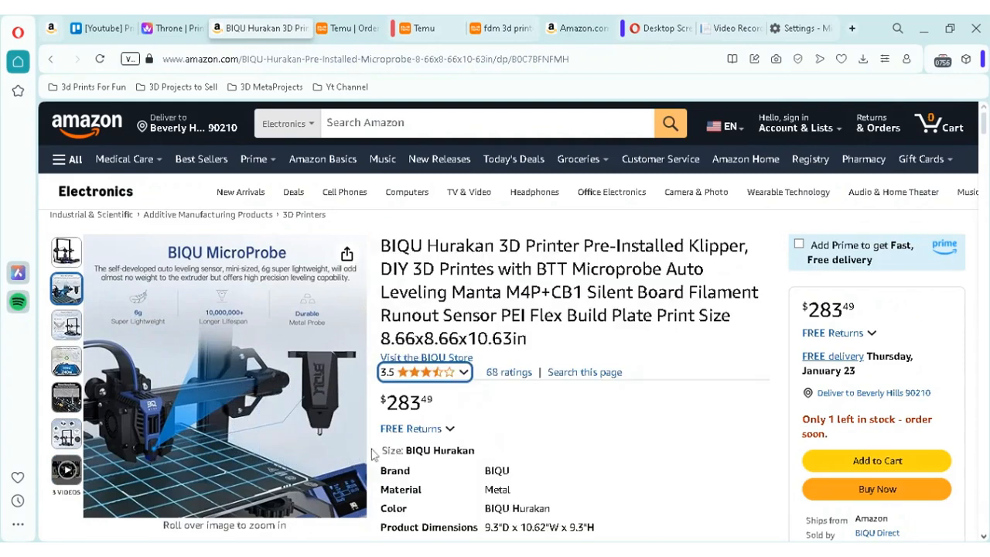
Enlarge and magnify the BIQU Hurakan MicroProbe product image, then close the viewer.
left_click(310, 441)
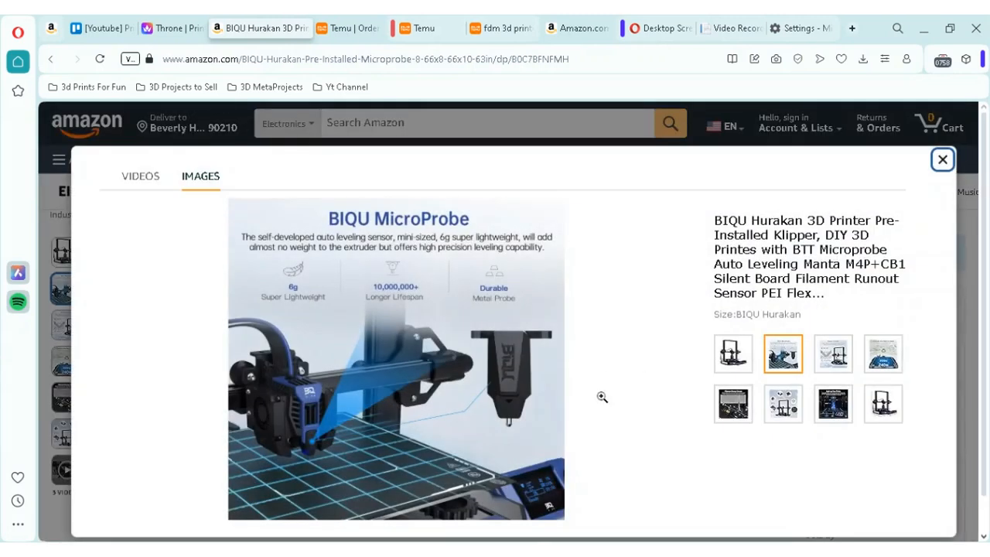
left_click(527, 487)
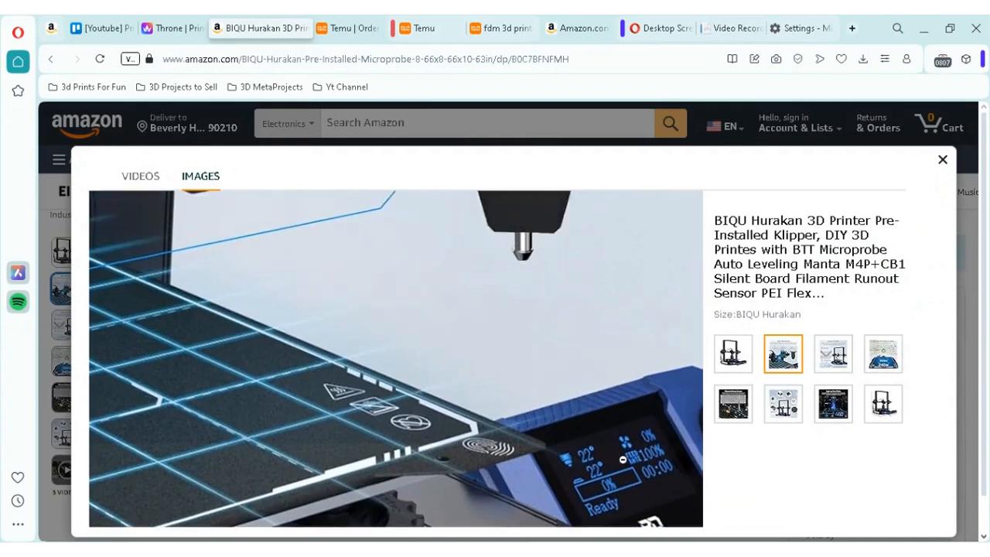
left_click(973, 276)
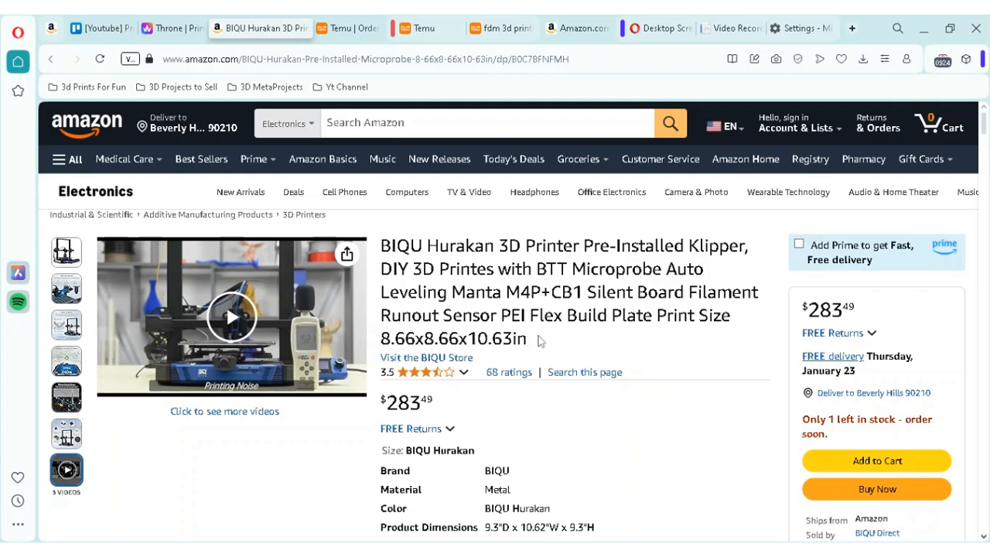
scroll(542, 340, "down", 5)
scroll(585, 309, "down", 8)
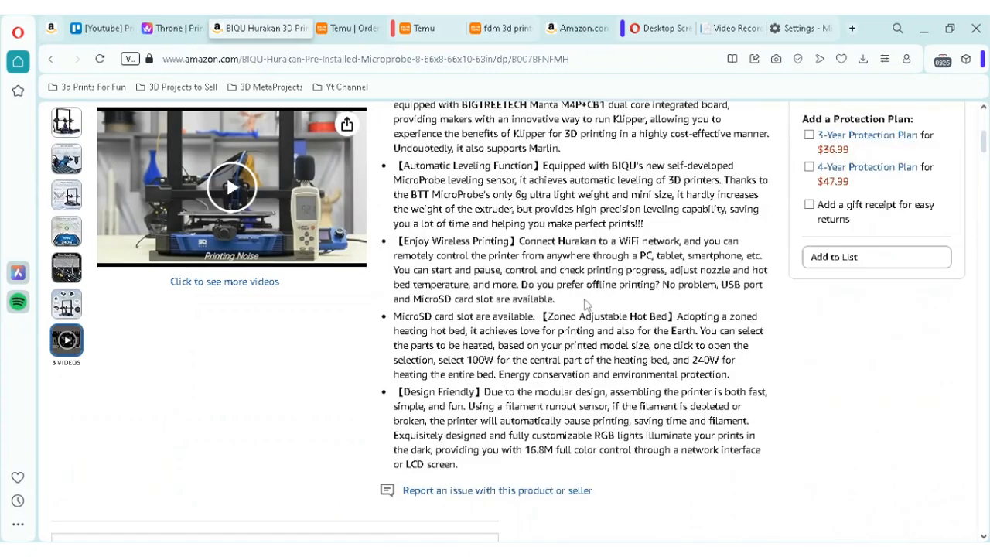
scroll(585, 305, "up", 5)
scroll(582, 189, "up", 4)
scroll(586, 310, "up", 5)
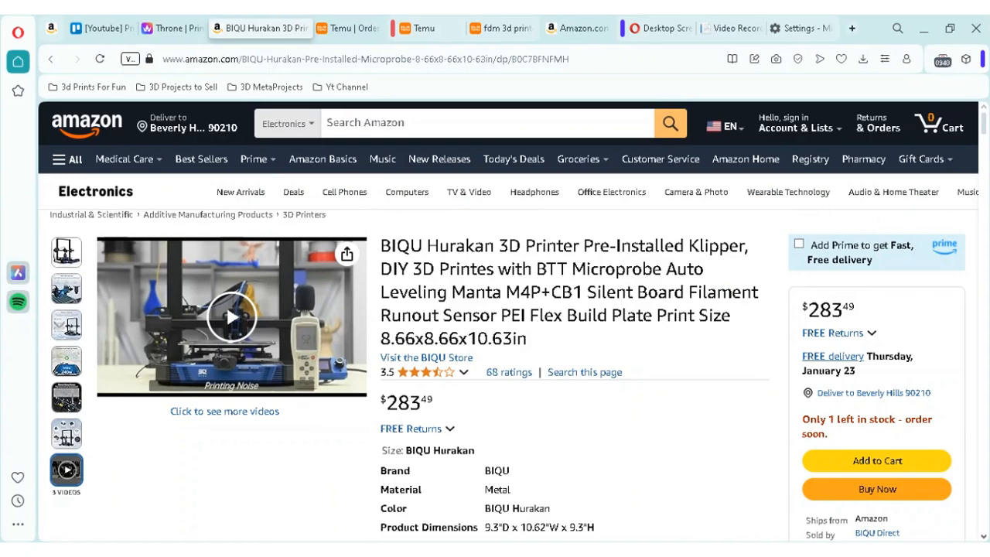
scroll(495, 309, "down", 2)
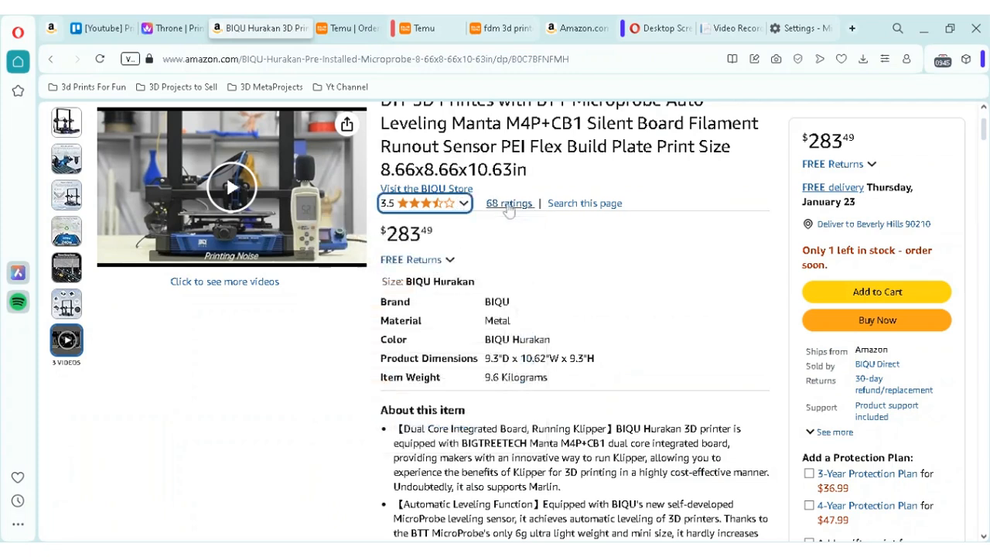
scroll(591, 294, "down", 10)
scroll(590, 294, "up", 10)
scroll(591, 294, "up", 10)
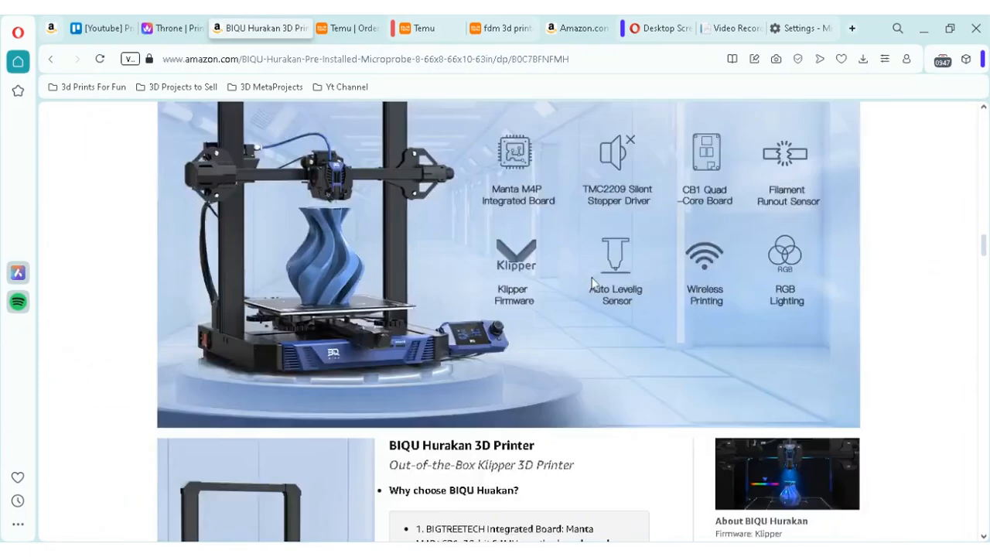
scroll(590, 294, "down", 5)
scroll(590, 294, "up", 5)
scroll(592, 277, "down", 8)
scroll(592, 276, "down", 8)
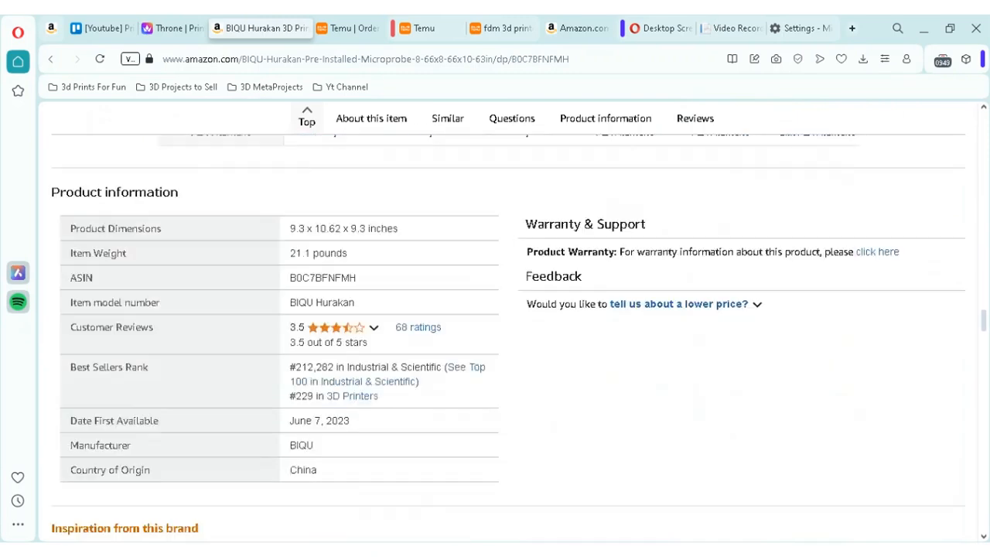
scroll(591, 277, "down", 5)
scroll(592, 277, "down", 4)
scroll(592, 277, "down", 5)
scroll(591, 276, "down", 5)
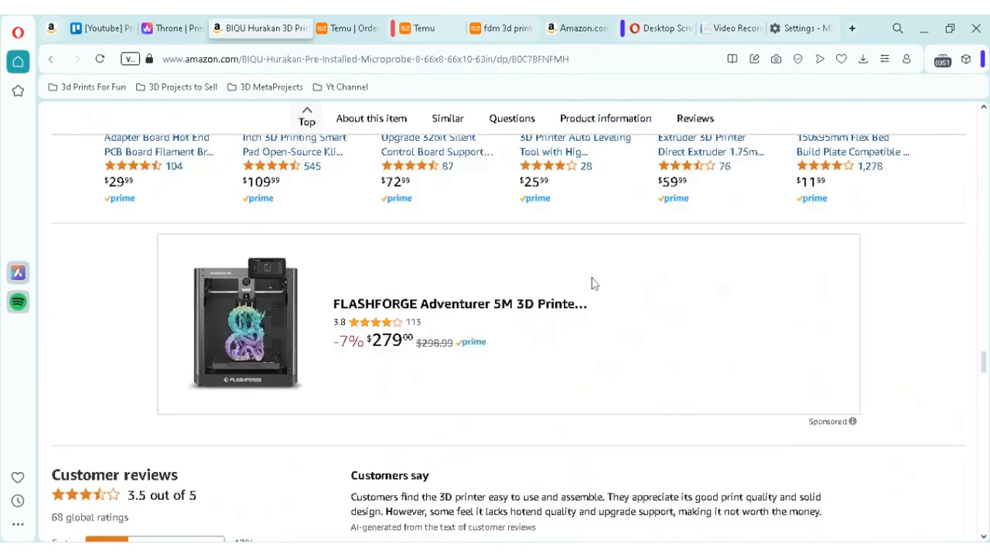
scroll(592, 277, "down", 5)
scroll(592, 277, "down", 4)
scroll(594, 283, "up", 2)
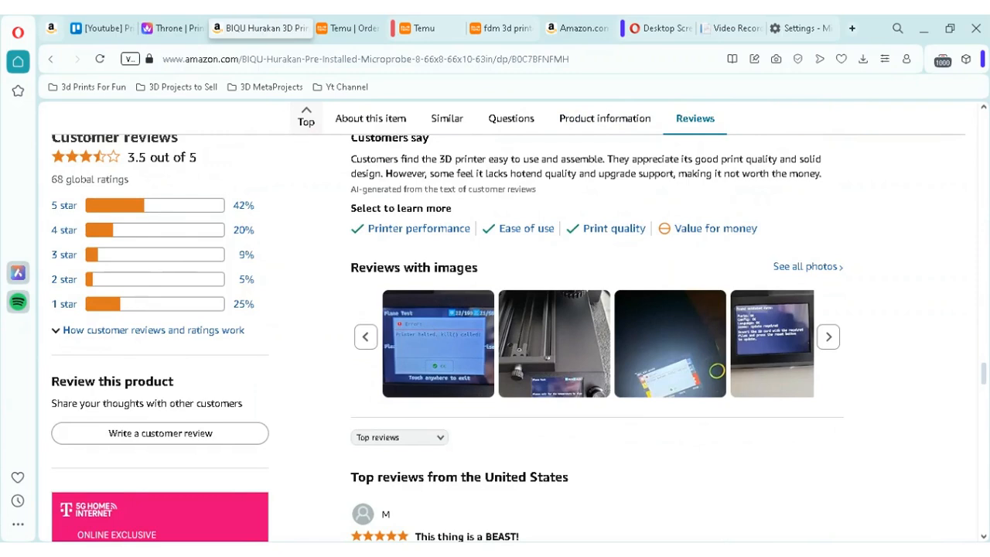
scroll(765, 365, "down", 2)
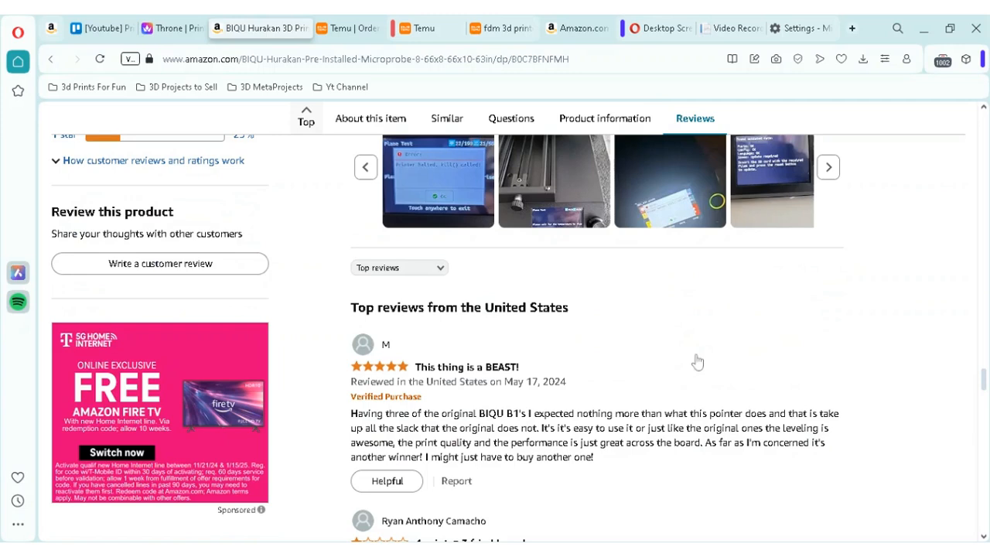
scroll(799, 323, "down", 2)
scroll(800, 323, "up", 2)
scroll(800, 324, "up", 3)
scroll(851, 340, "up", 1)
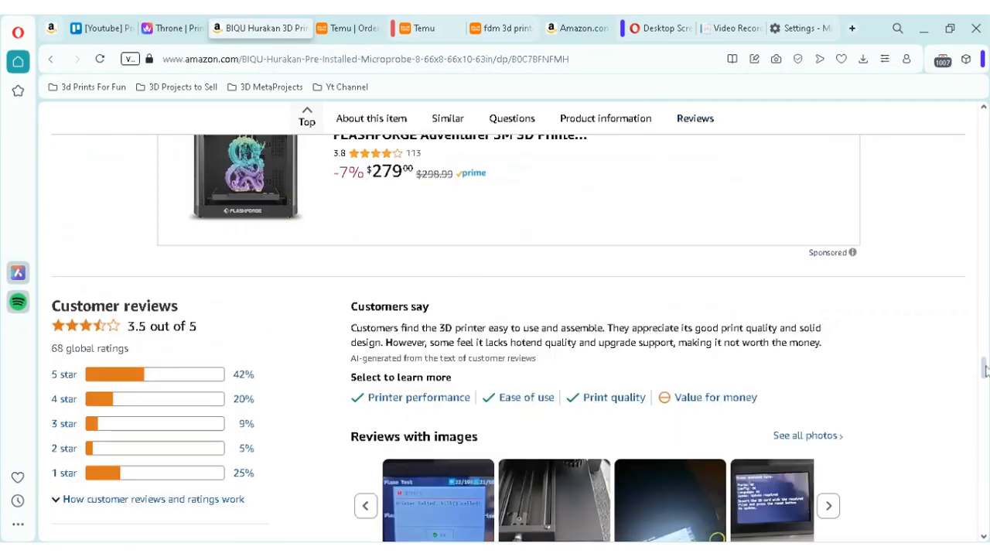
left_click_drag(984, 373, 982, 127)
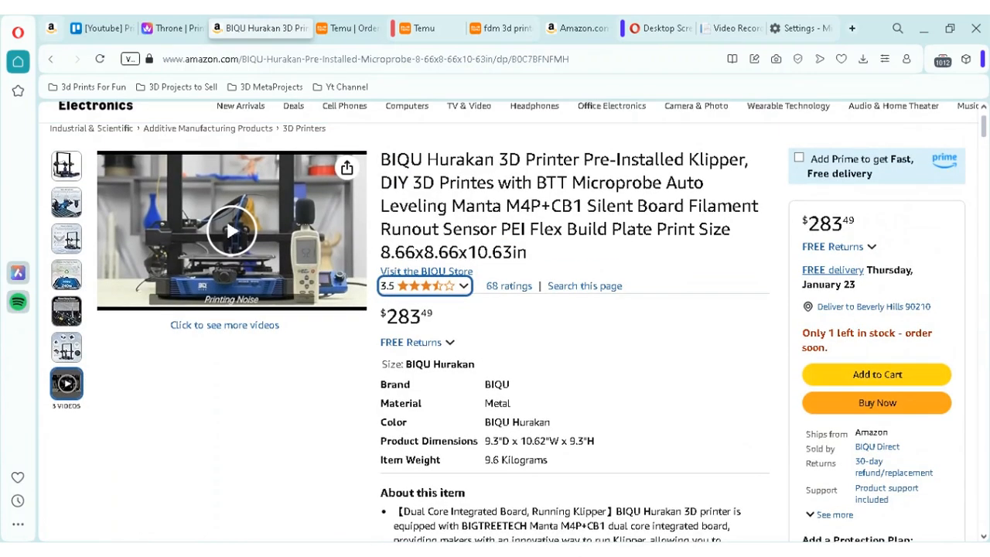